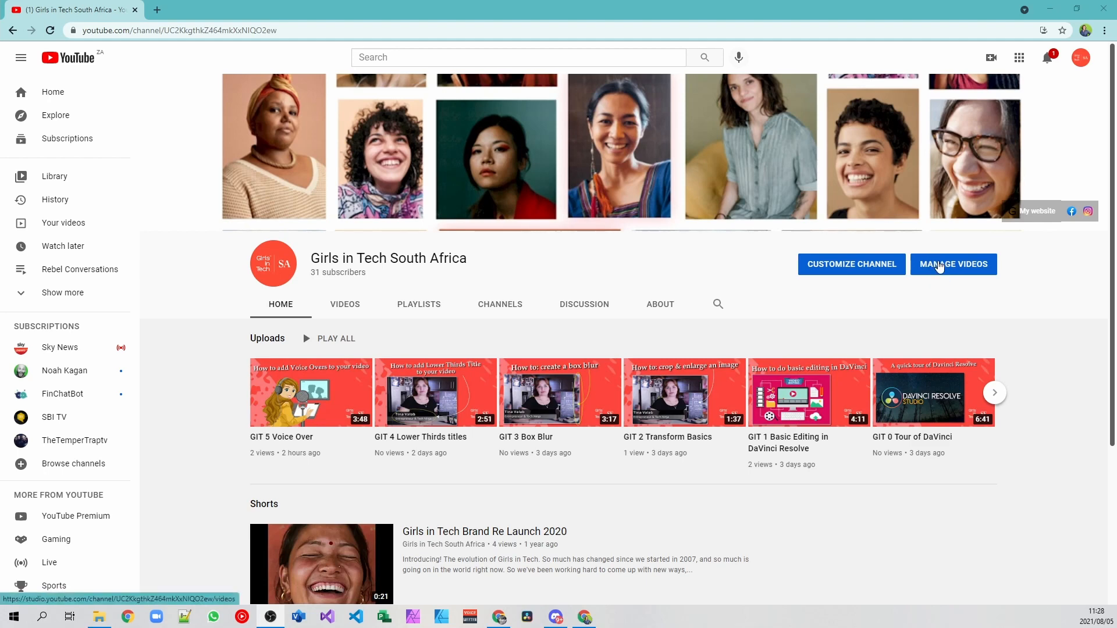
Go to the channel's video management page and start a new video upload.
left_click(939, 266)
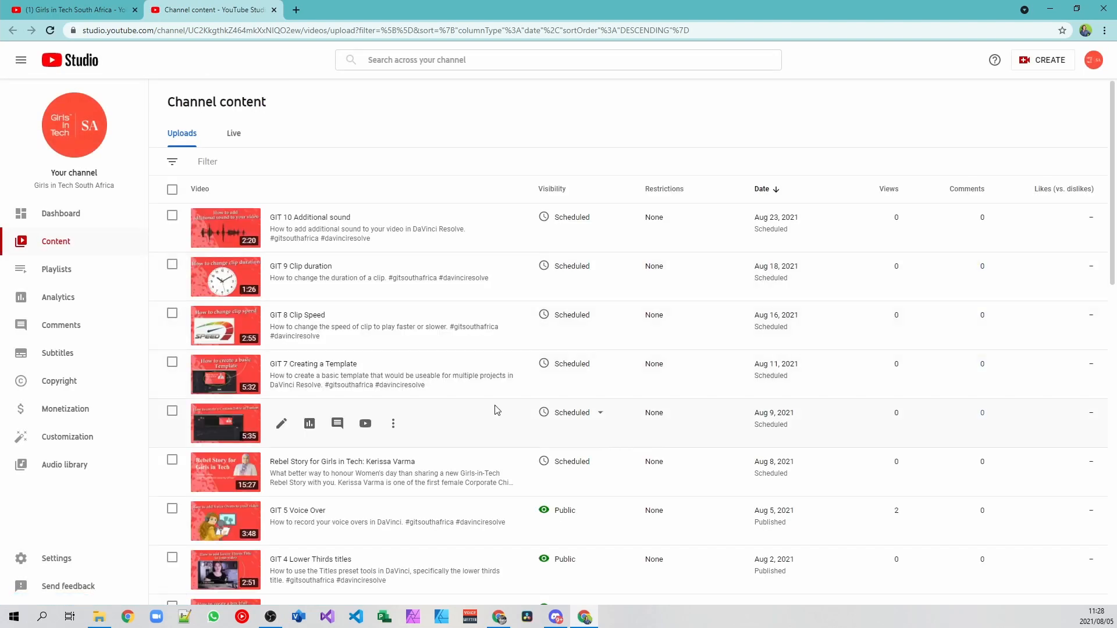
left_click(1052, 62)
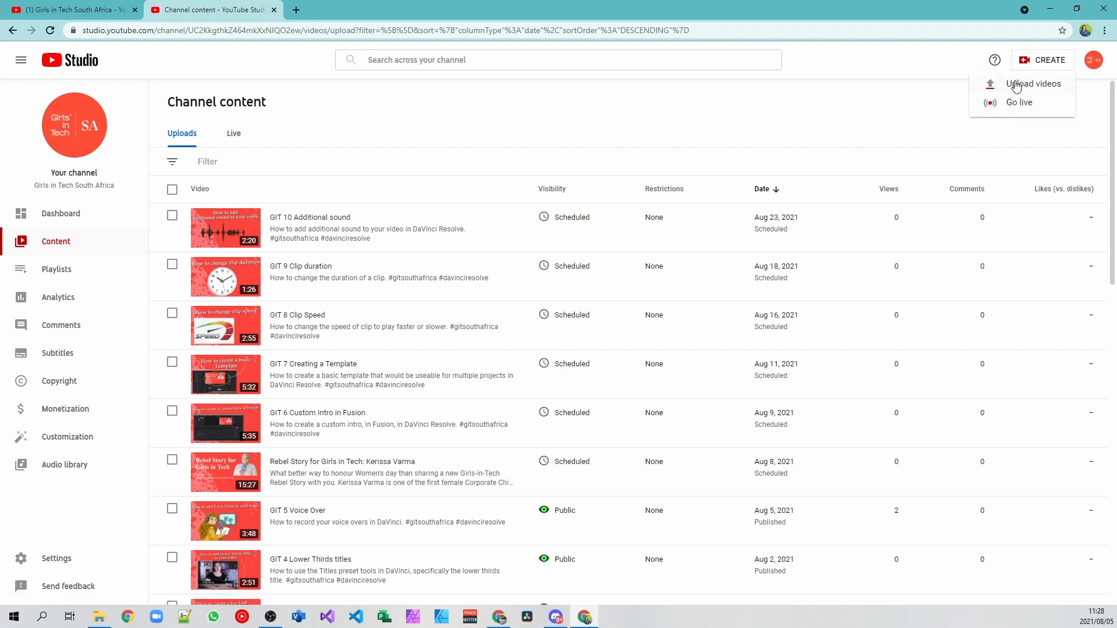
left_click(1016, 87)
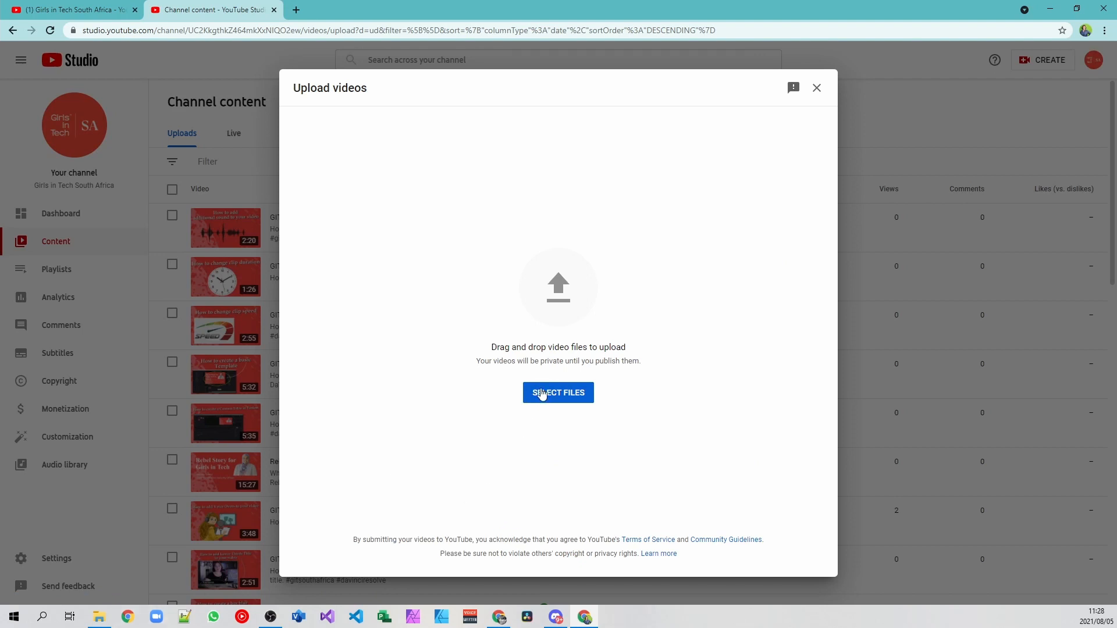
Upload the file GIT 11 Render for youtube.mp4 from the GIT Tutorials folder.
mouse_move(109, 618)
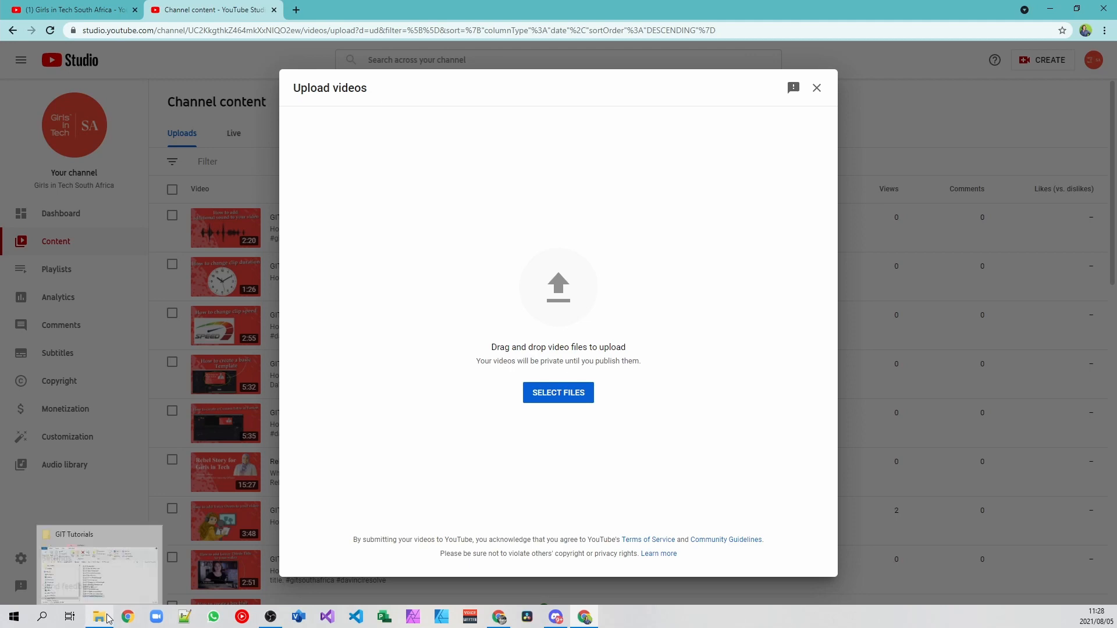
left_click(99, 568)
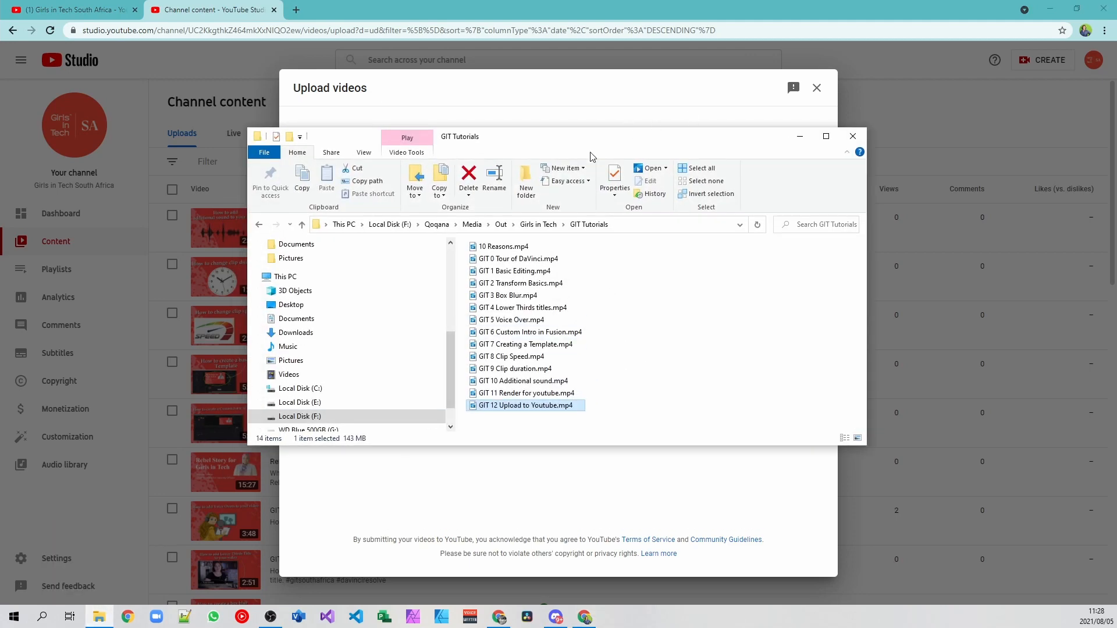
left_click_drag(590, 156, 916, 199)
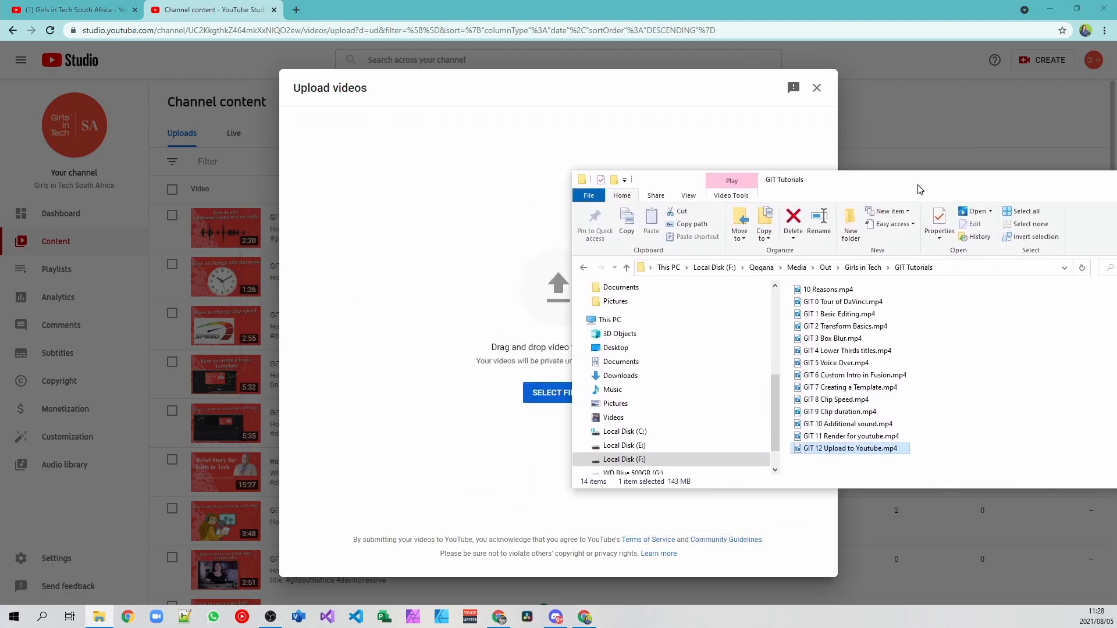
left_click(879, 438)
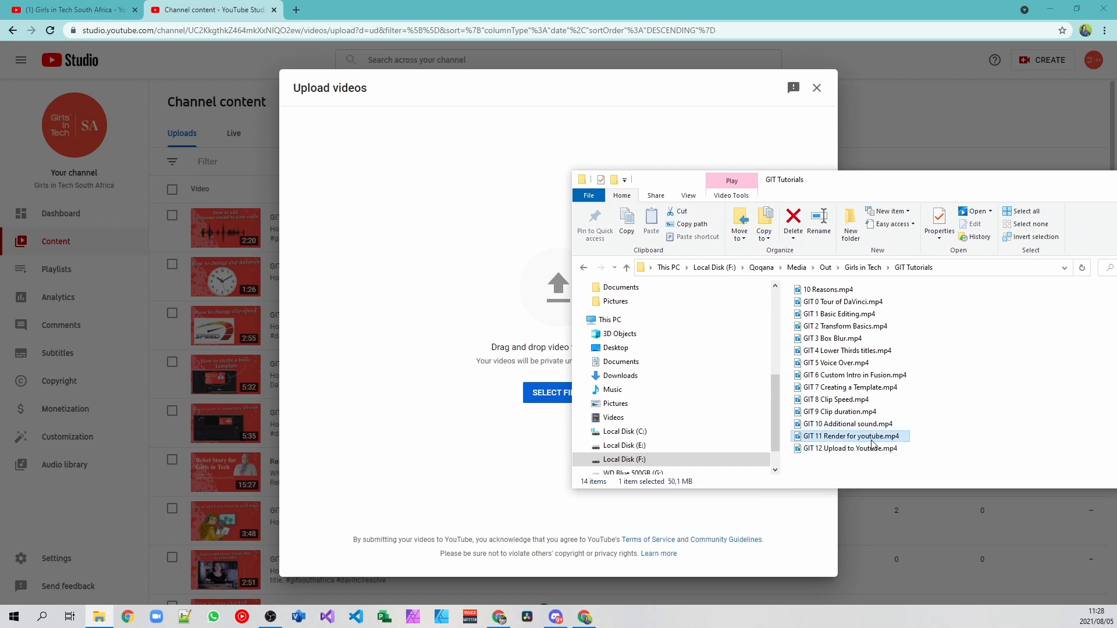
left_click_drag(873, 443, 527, 332)
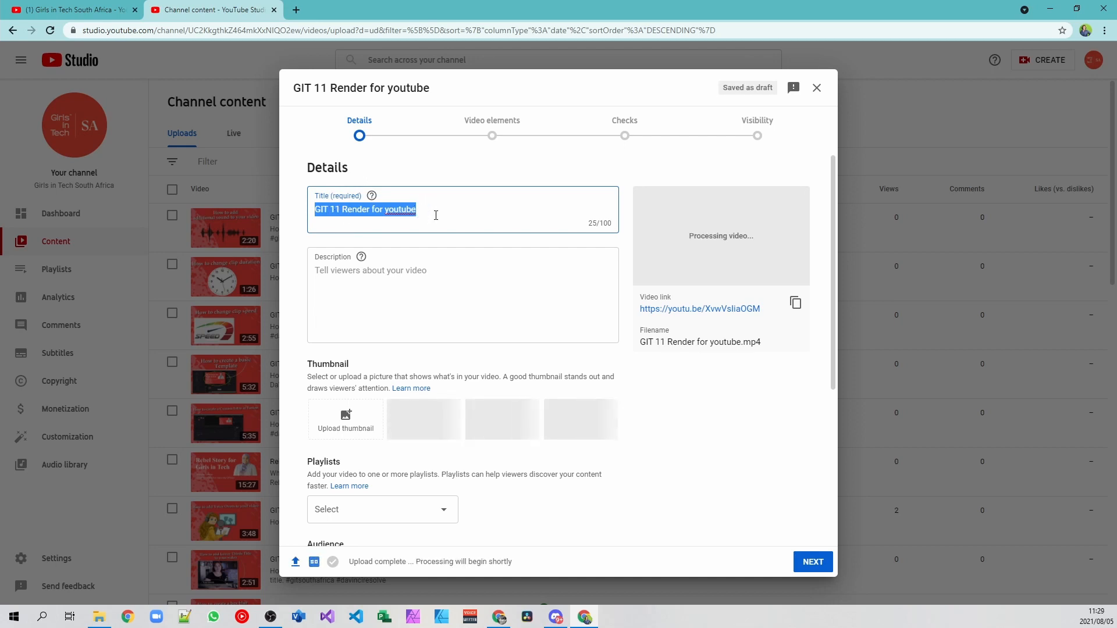
Change the video title to "GIT 11 How to Render you video for YouTube".
left_click(401, 210)
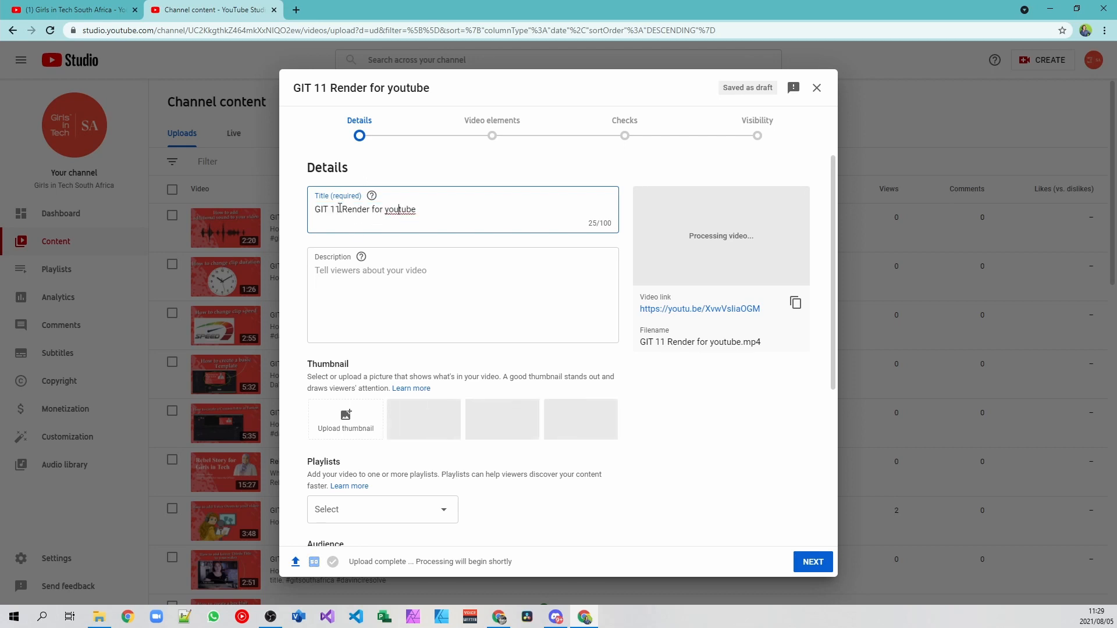
left_click_drag(342, 209, 457, 235)
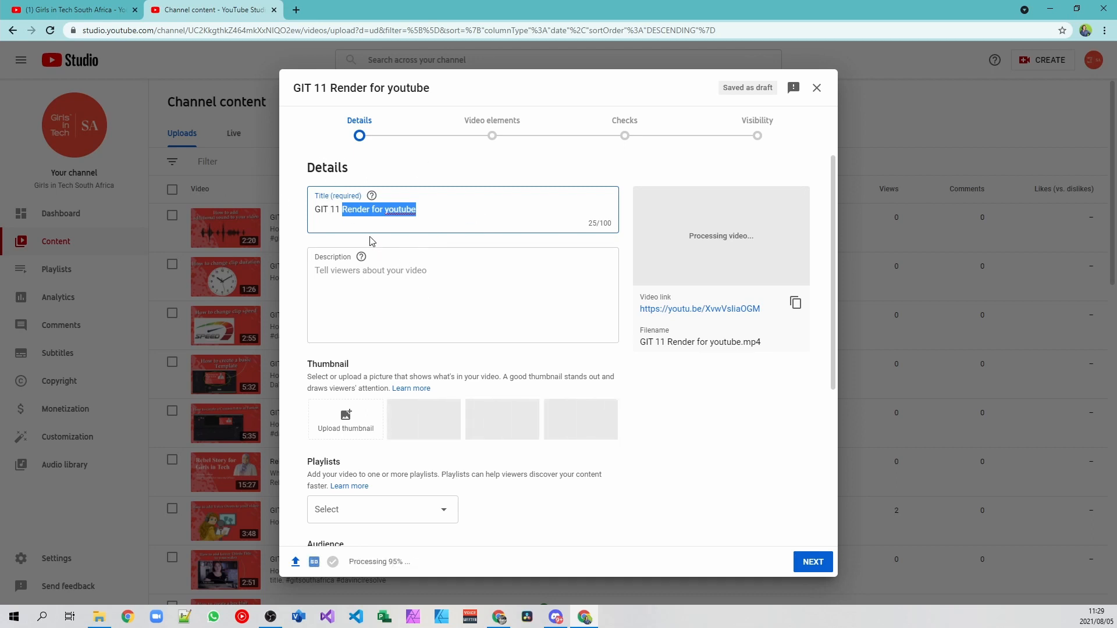
type("How")
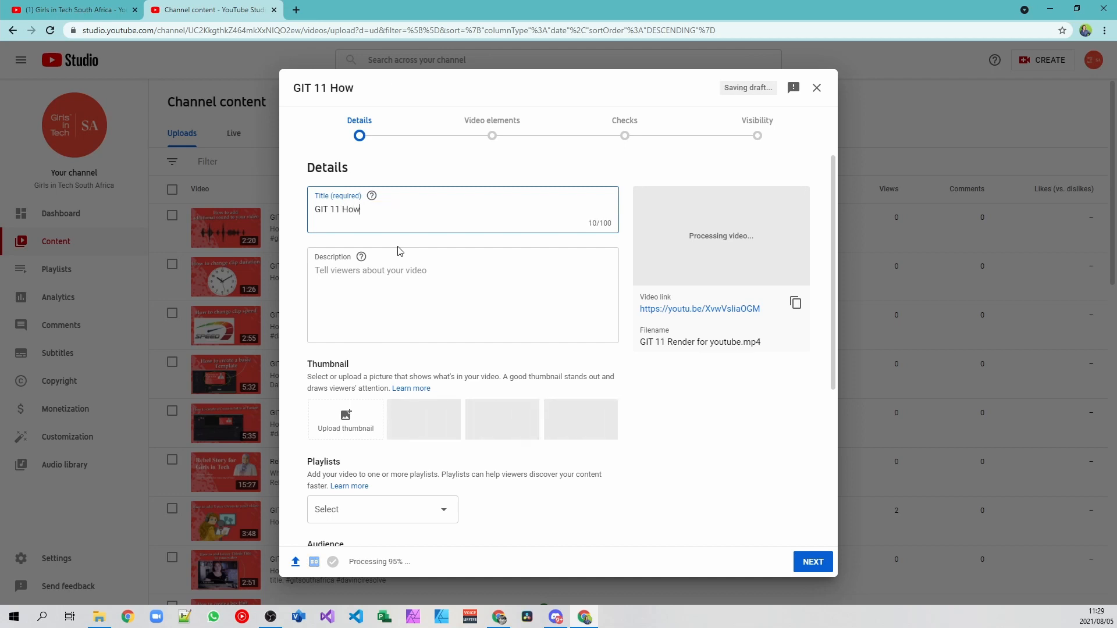
type(" to")
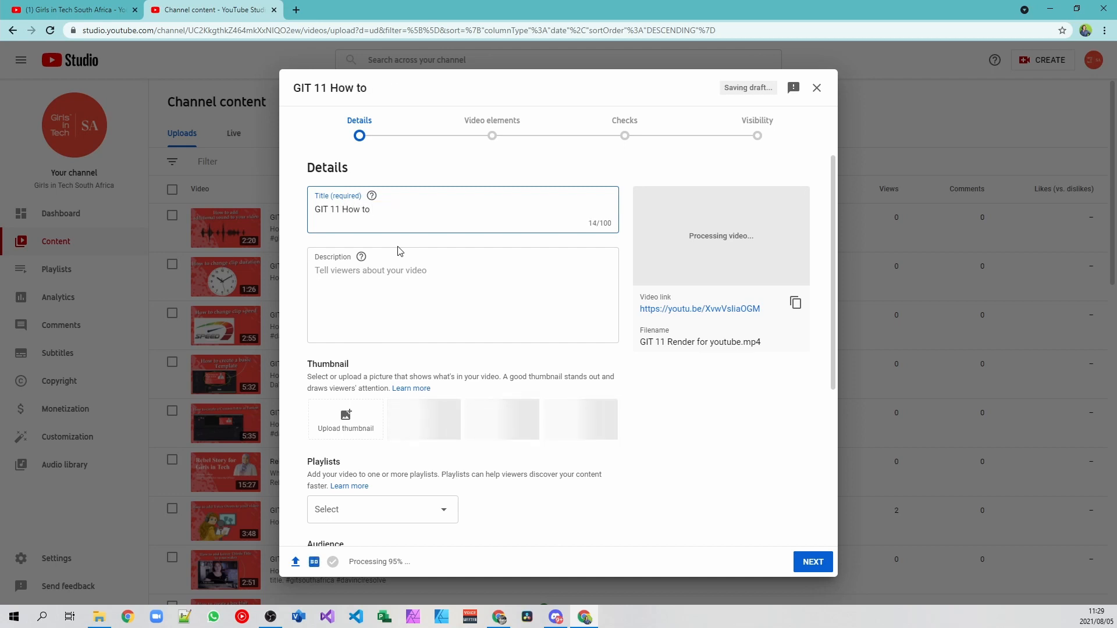
type(" Re")
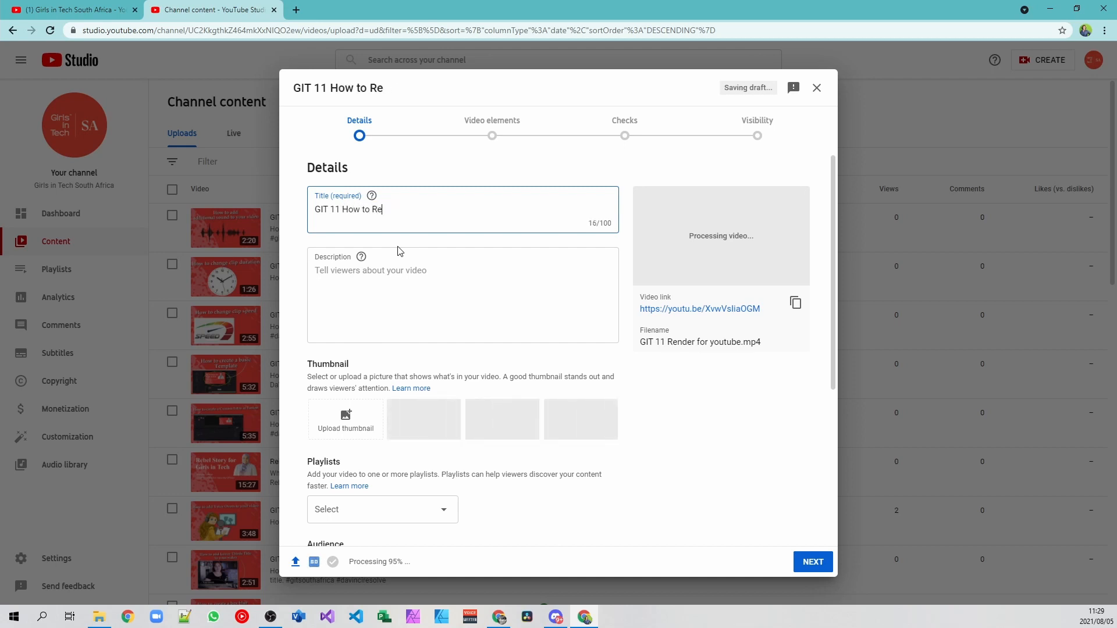
type("nde")
type("r you V")
type("ideo")
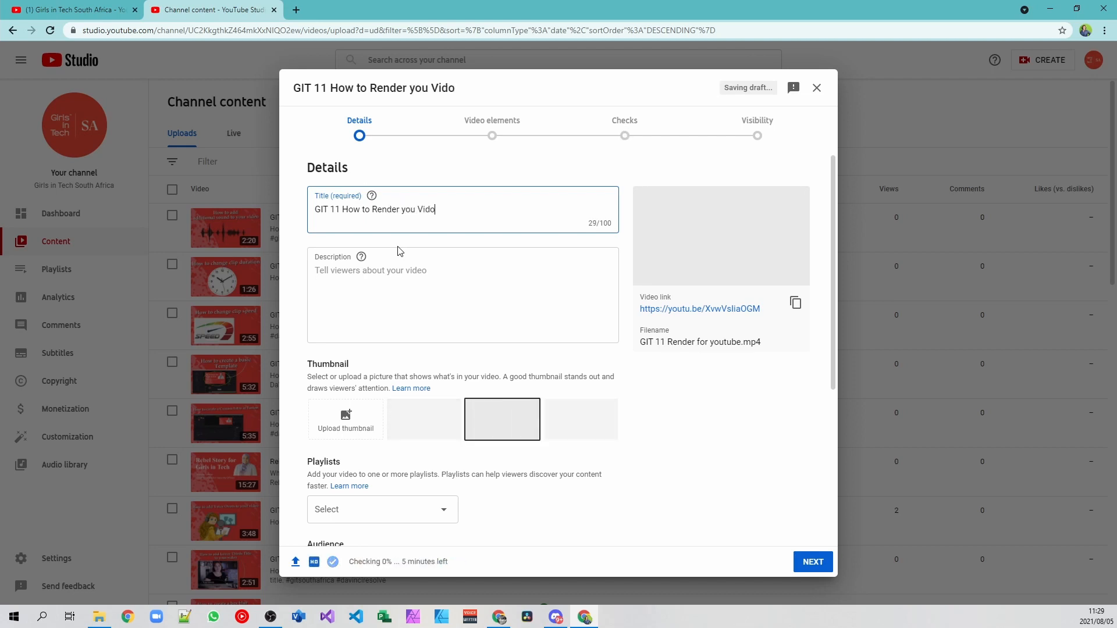
key("BackSpace")
key("BackSpace")
key("BackSpace")
key("BackSpace")
key("BackSpace")
type("vi")
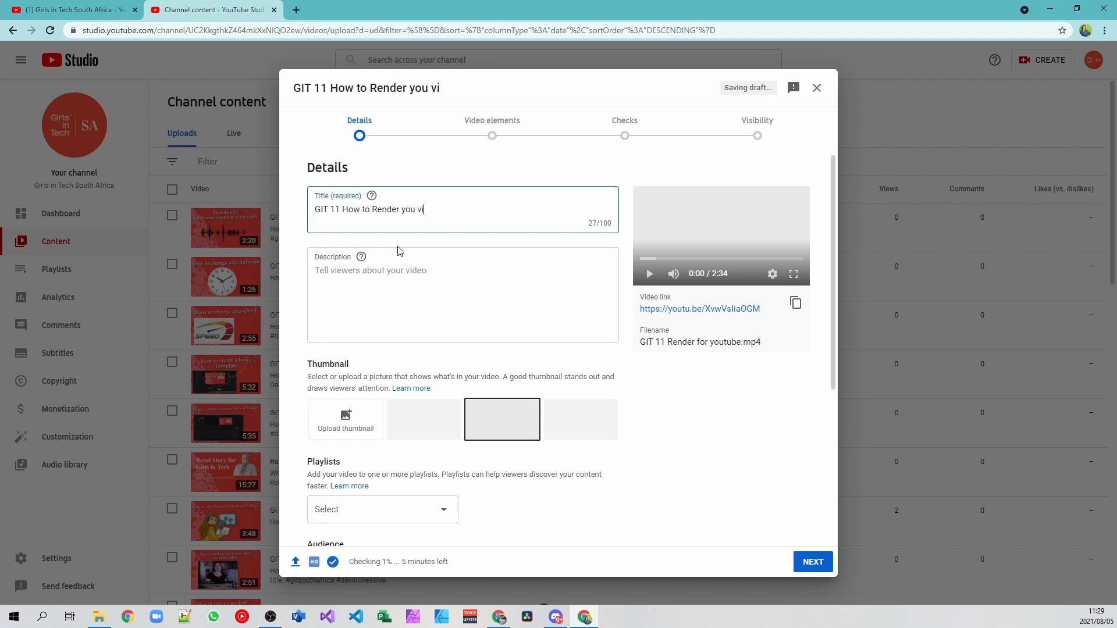
type("deo for YouT")
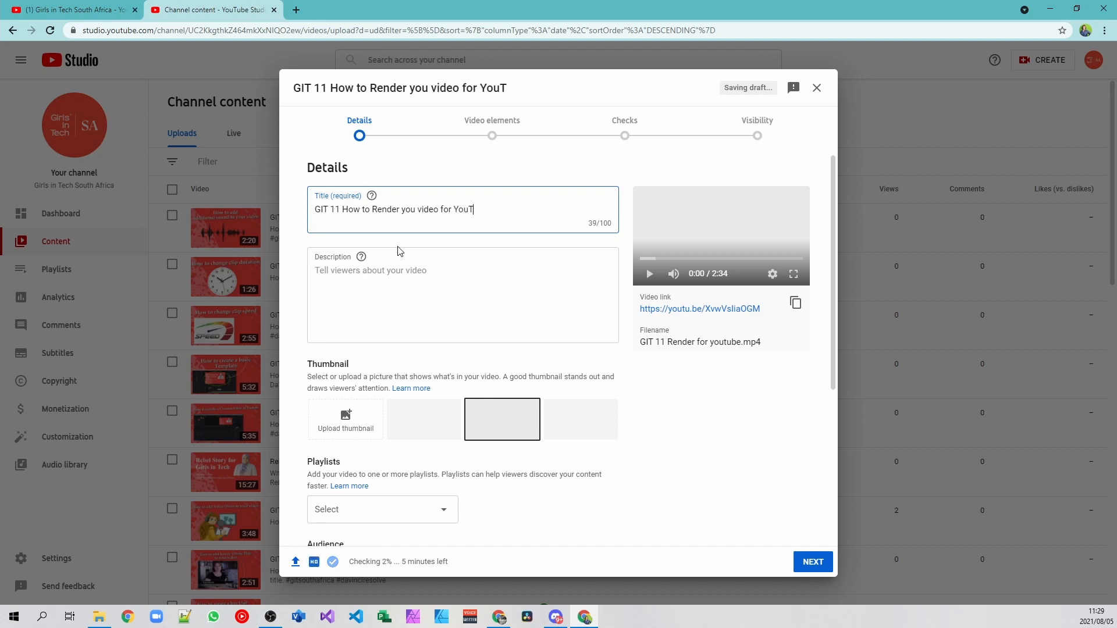
type("ube")
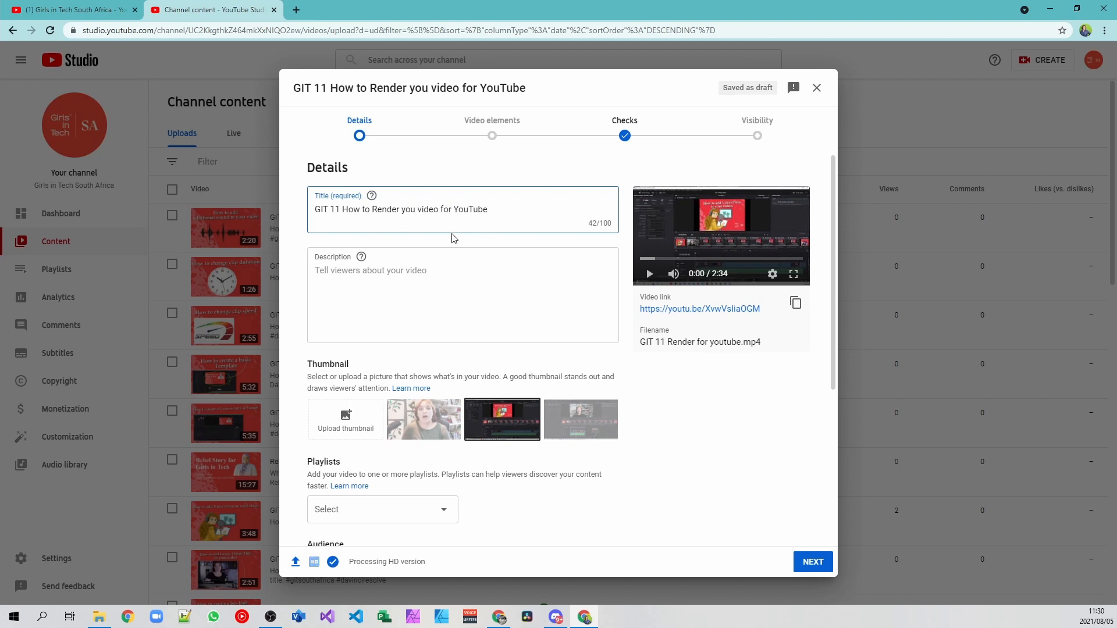
Find the Girls in Tech South Africa homepage through a web search in a separate browser tab and copy its address.
left_click(372, 273)
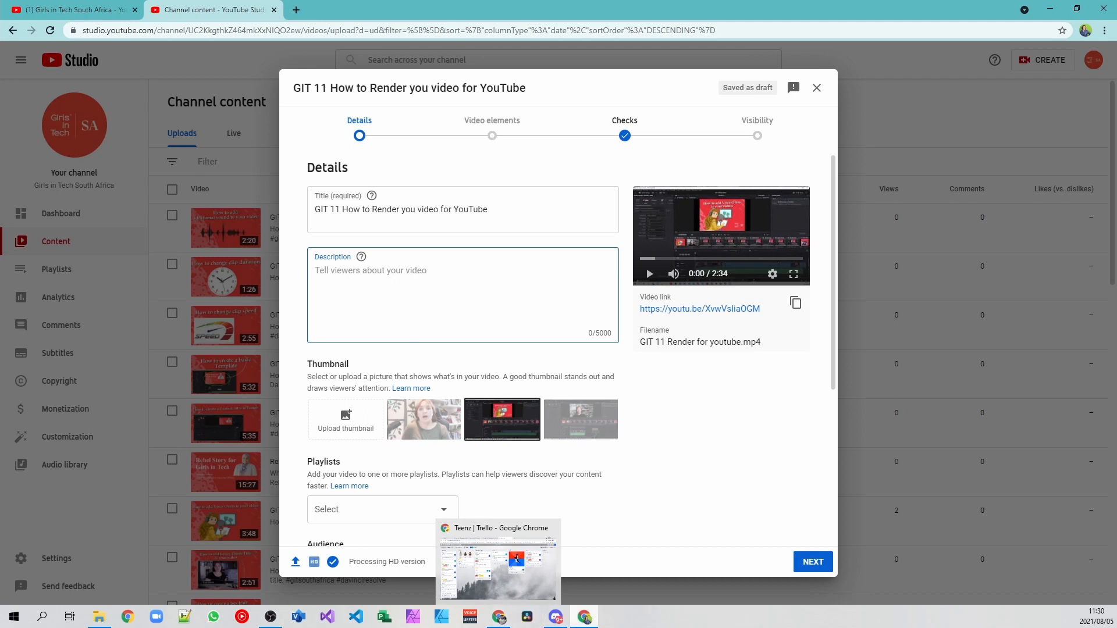
mouse_move(587, 623)
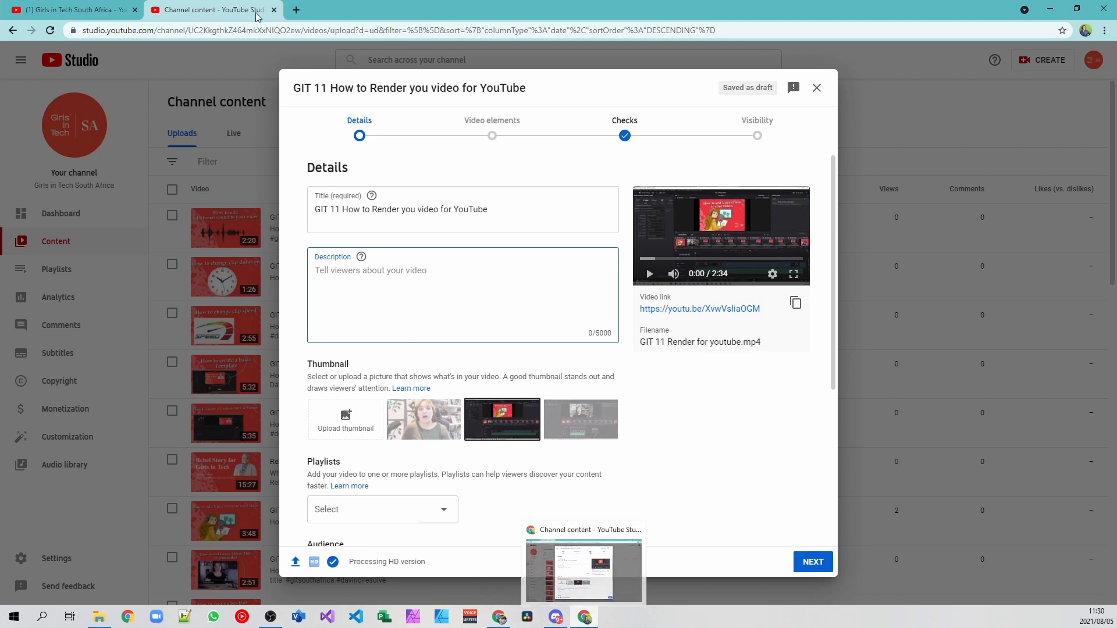
left_click(293, 13)
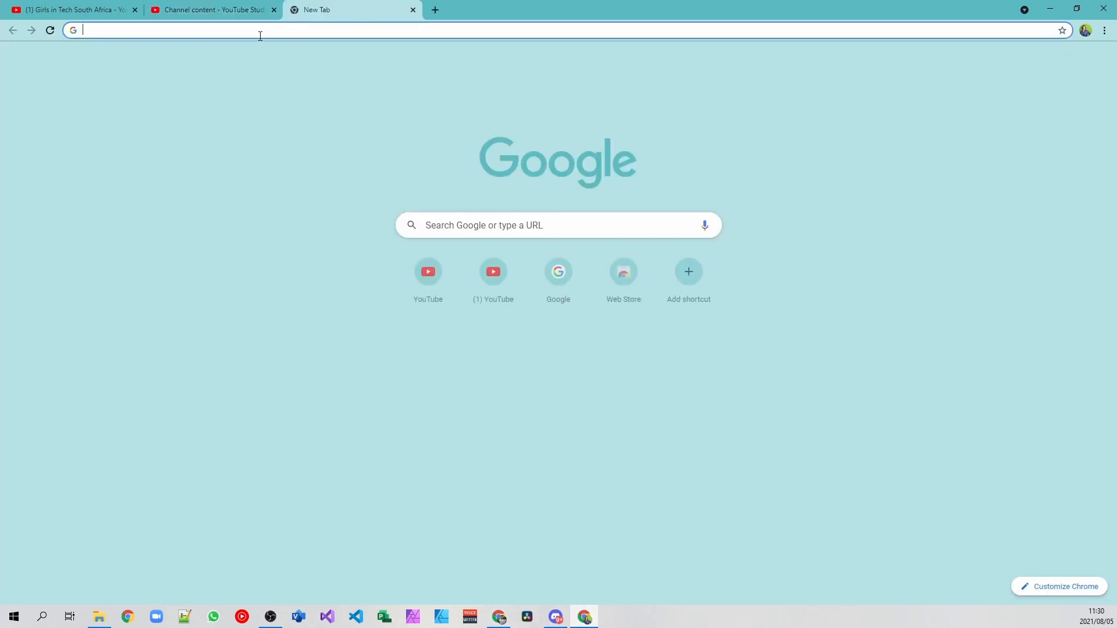
left_click(319, 29)
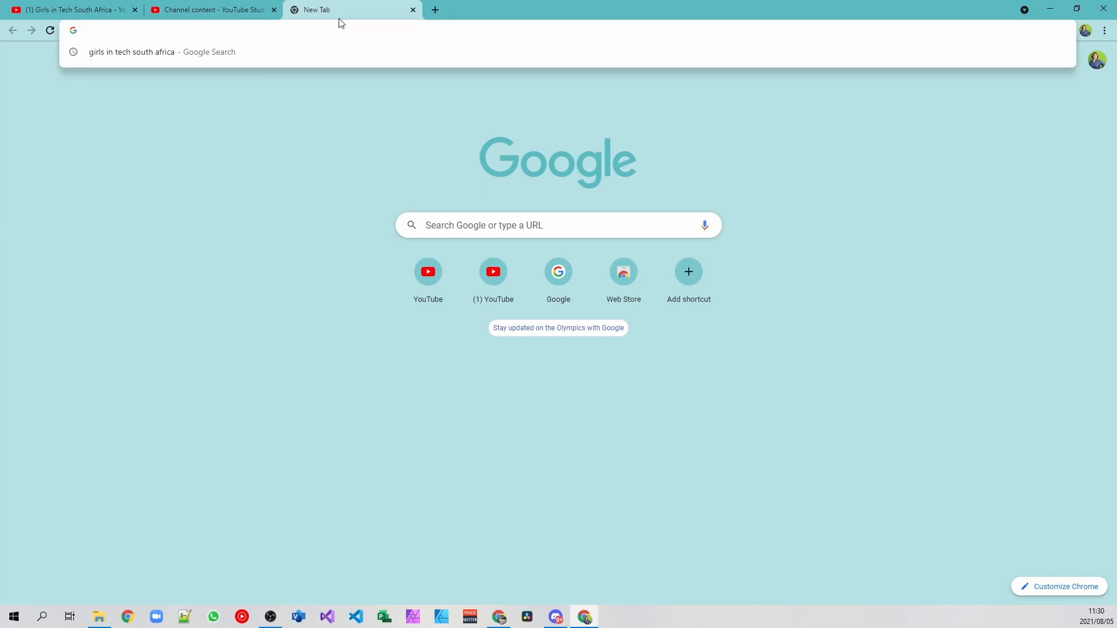
type("girls")
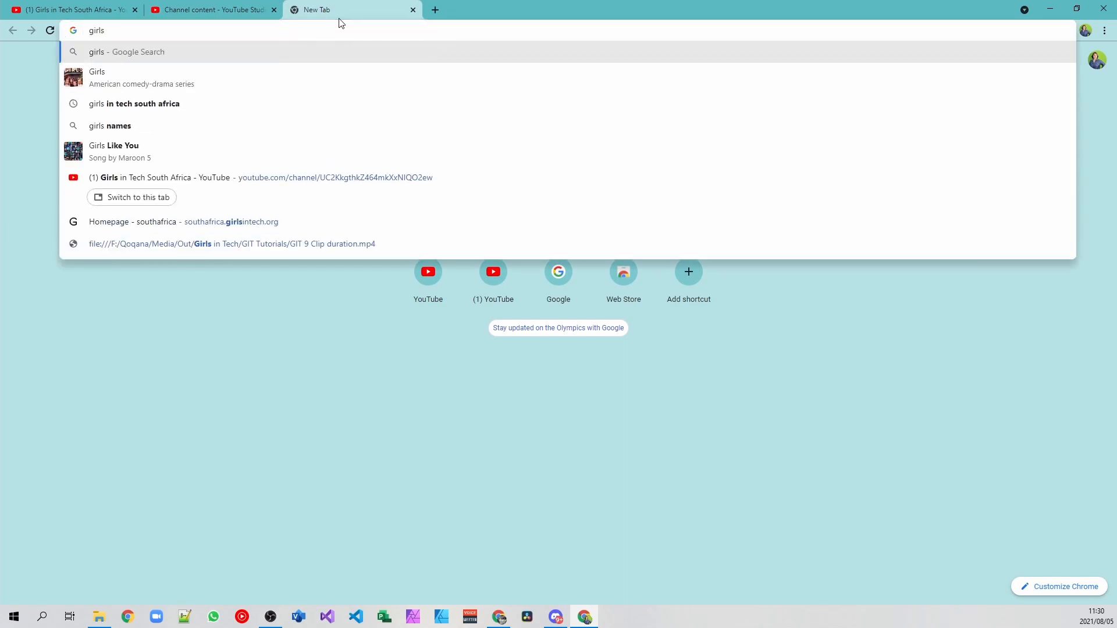
left_click(181, 104)
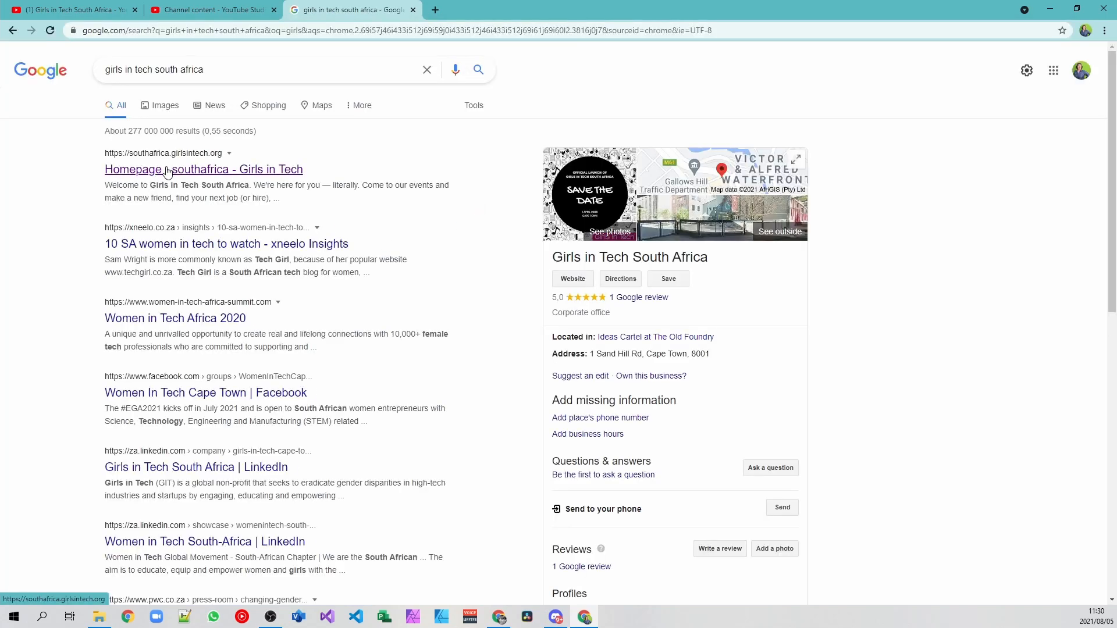
left_click(167, 169)
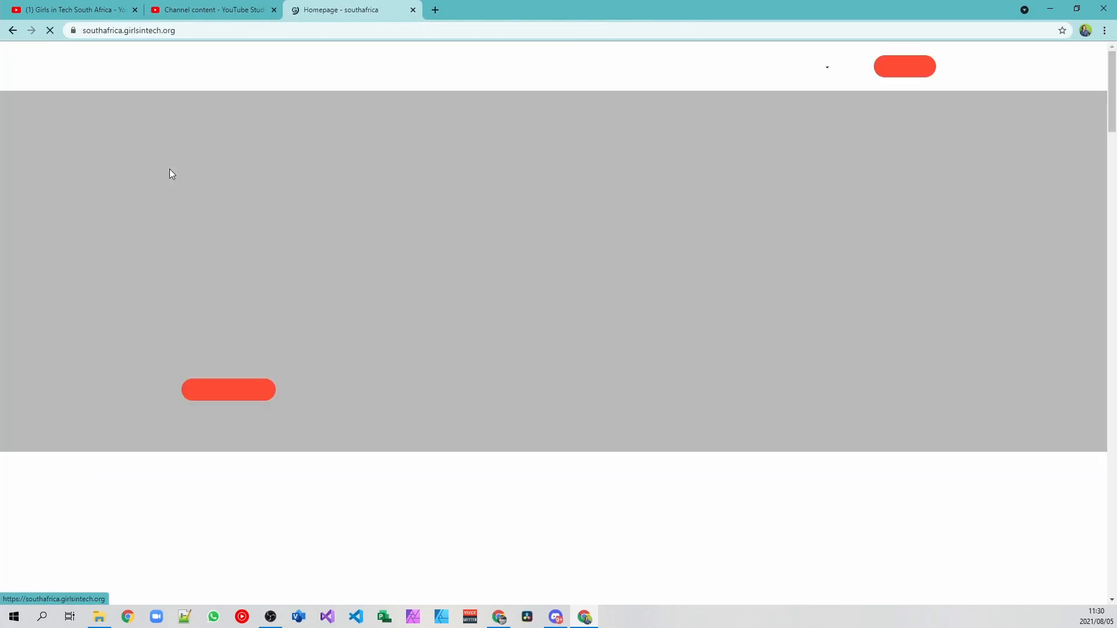
left_click(204, 29)
key("ctrl+c")
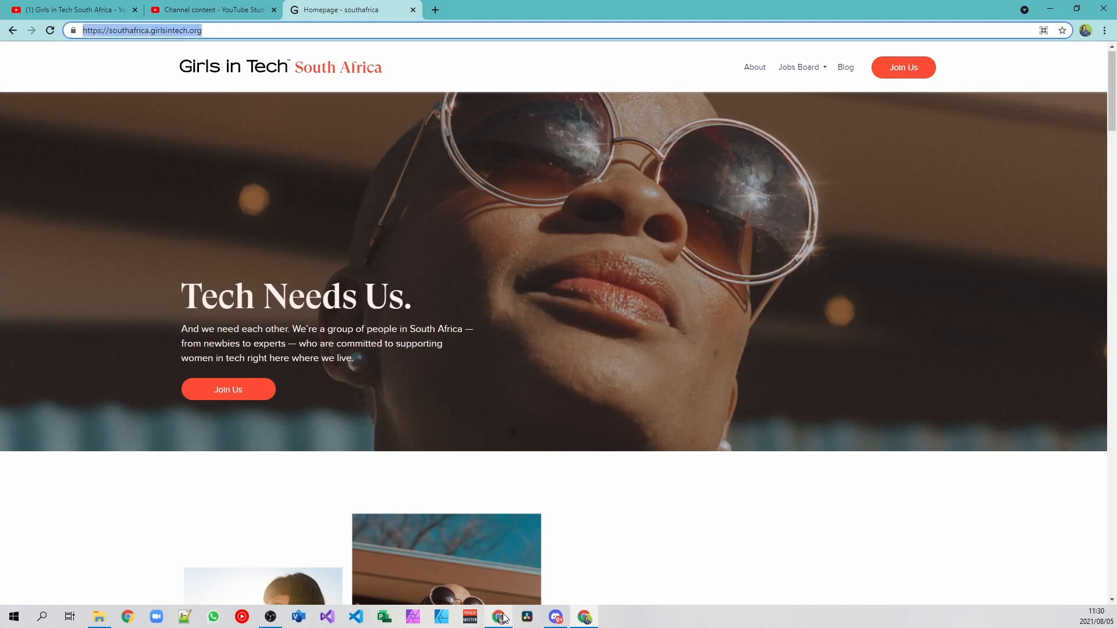
Paste the website address into the video description and add "How to render your video for YouTube in Davinci Resolve." on a line above it.
left_click(213, 10)
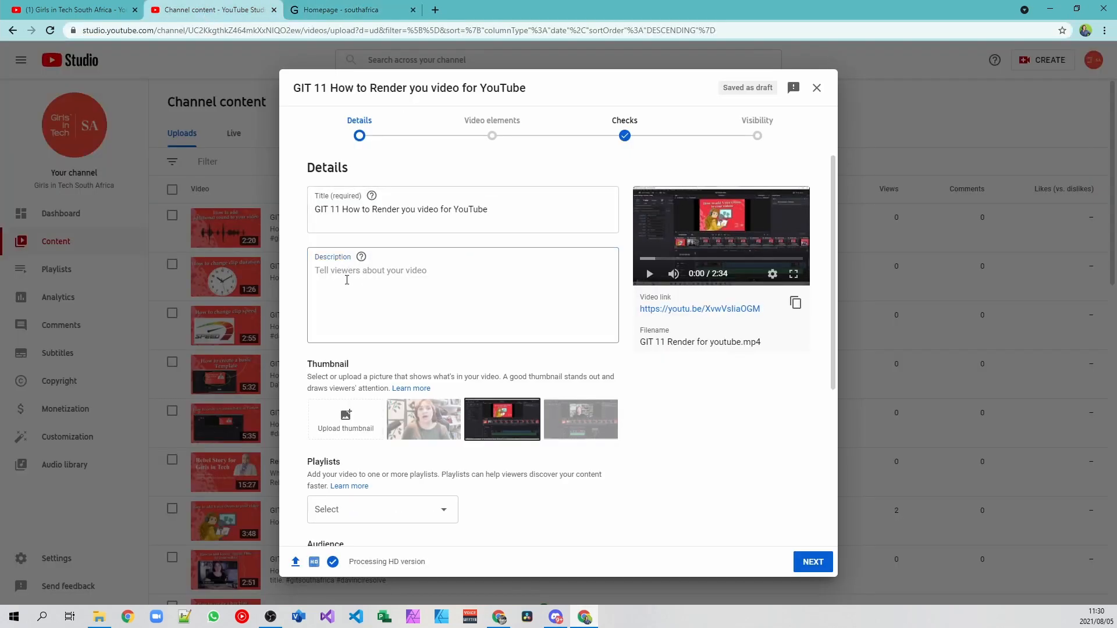
key("ctrl+v")
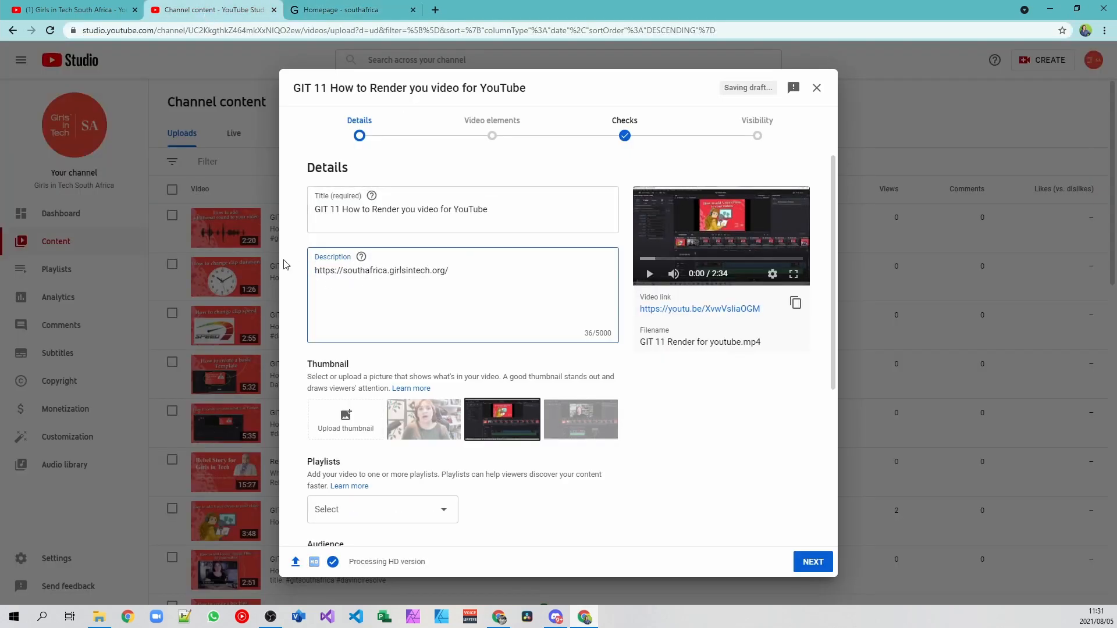
left_click(316, 271)
key("Return")
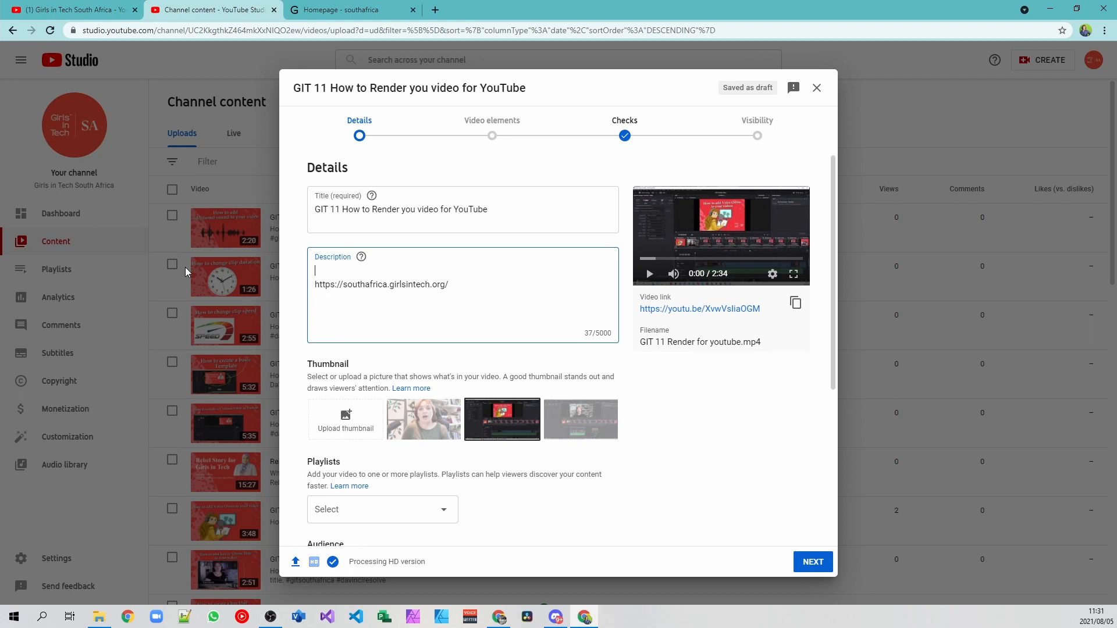
type("How to render your video for ")
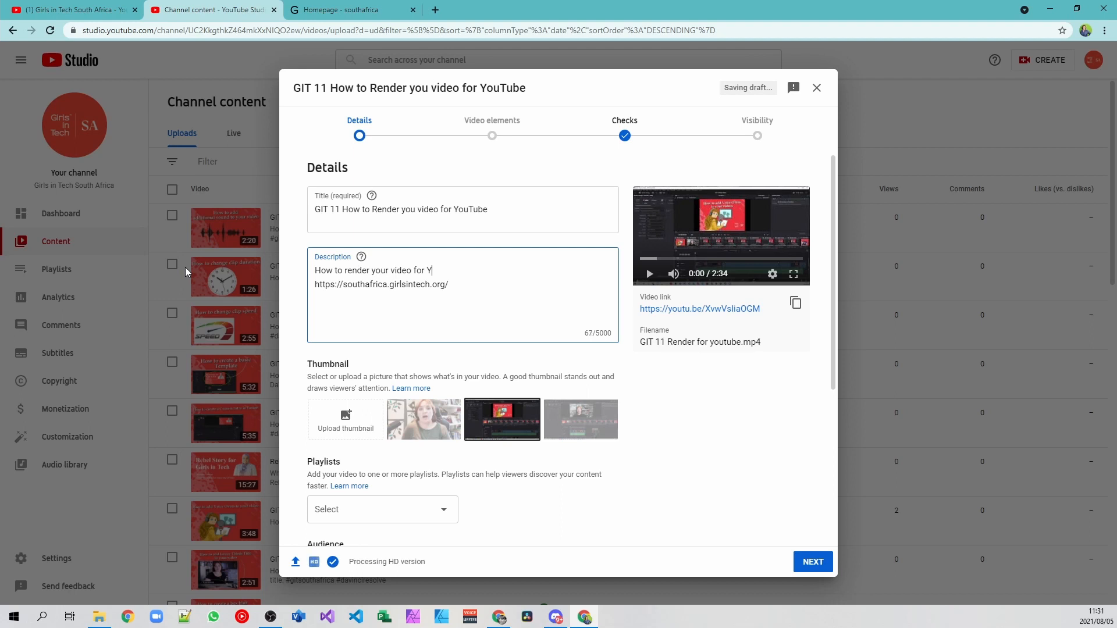
type("YouTube in Davinci Resolve.")
Correct the title to "GIT 11 How to render your video for YouTube" and insert a blank line above the link in the description.
left_click(416, 209)
type("r")
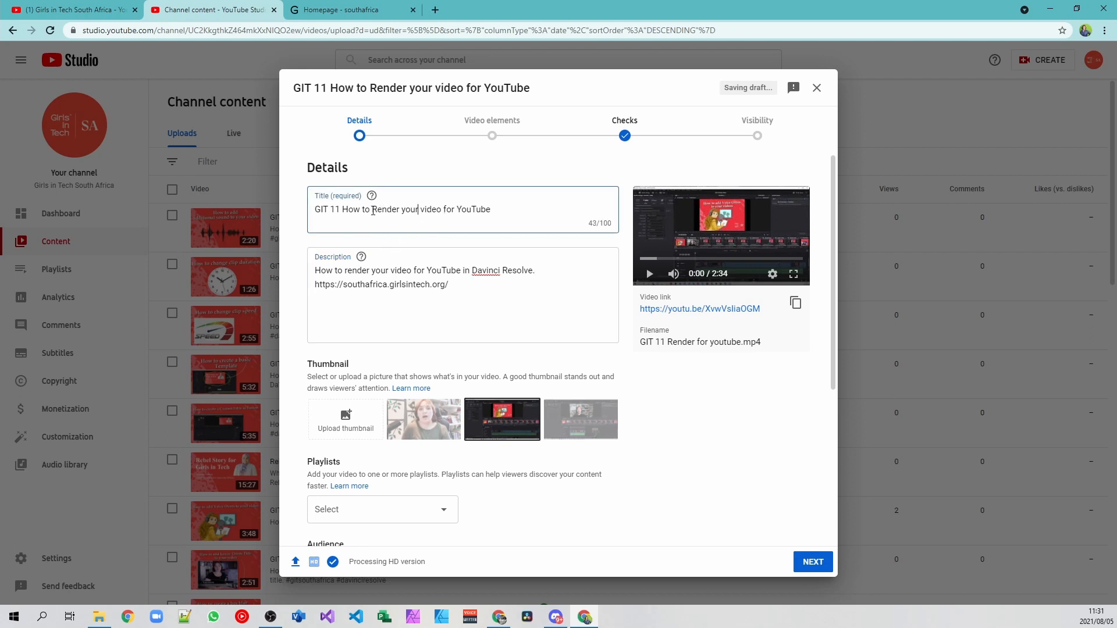
mouse_move(373, 211)
left_mouse_down()
mouse_move(386, 233)
mouse_move(375, 201)
mouse_move(378, 211)
left_mouse_up()
type("e")
key("BackSpace")
type("r")
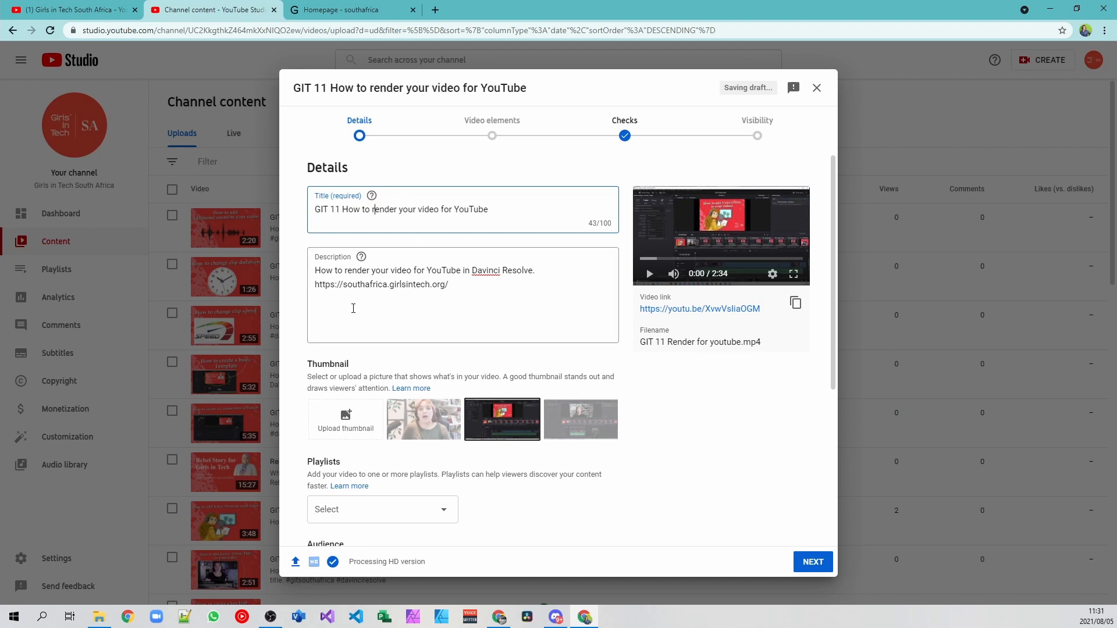
left_click(550, 274)
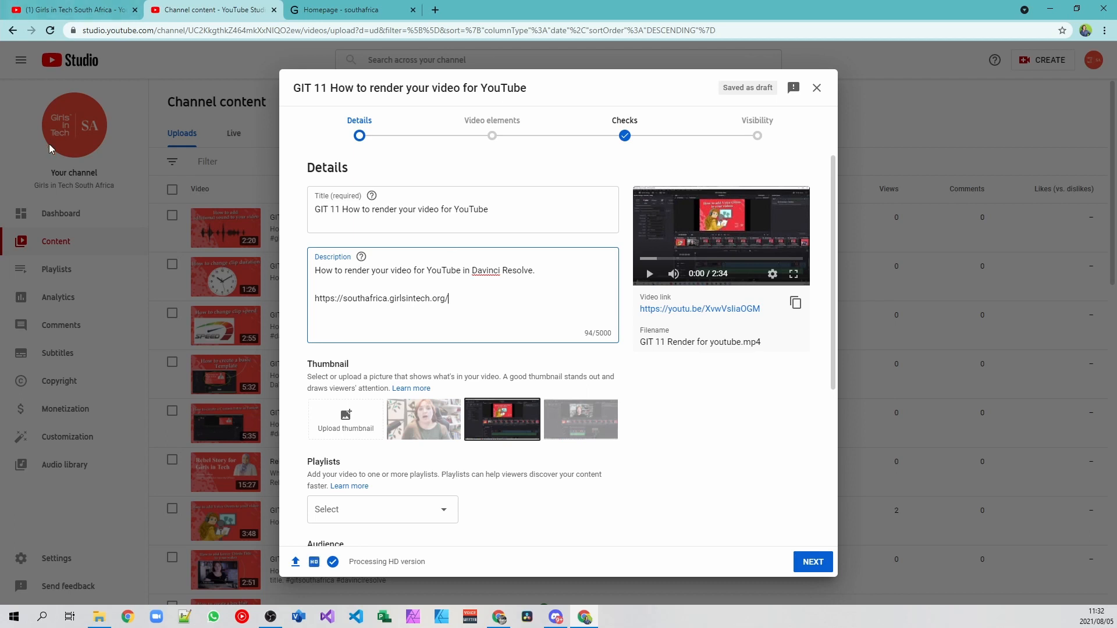
Upload the image "Upload to YT.jpg" from the Thumbnails folder as the video's custom thumbnail.
scroll(472, 305, "down", 3)
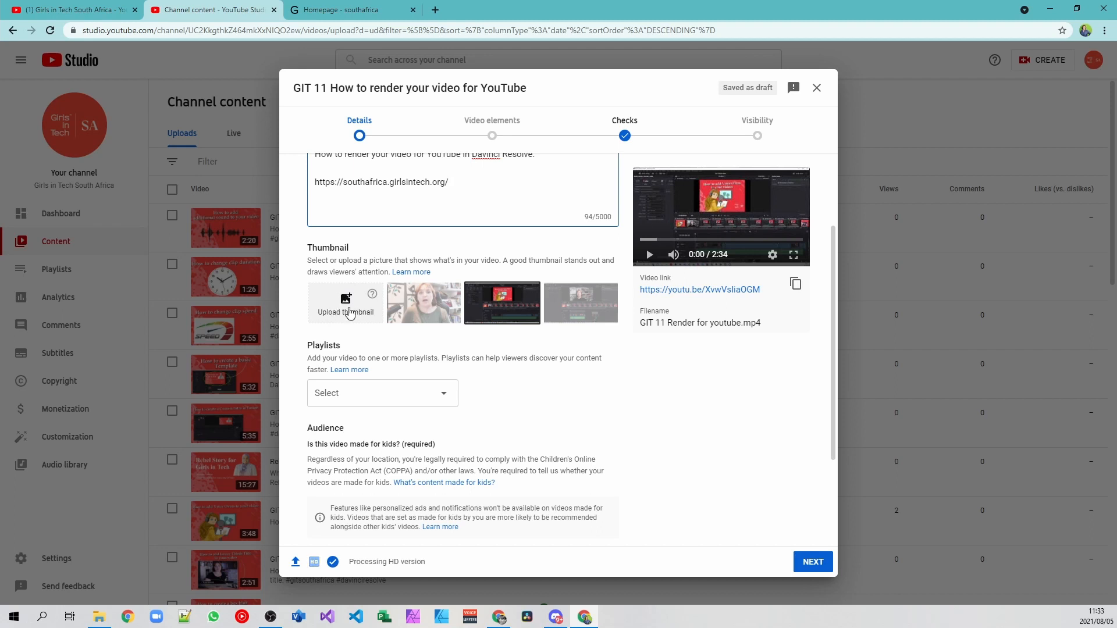
left_click(352, 306)
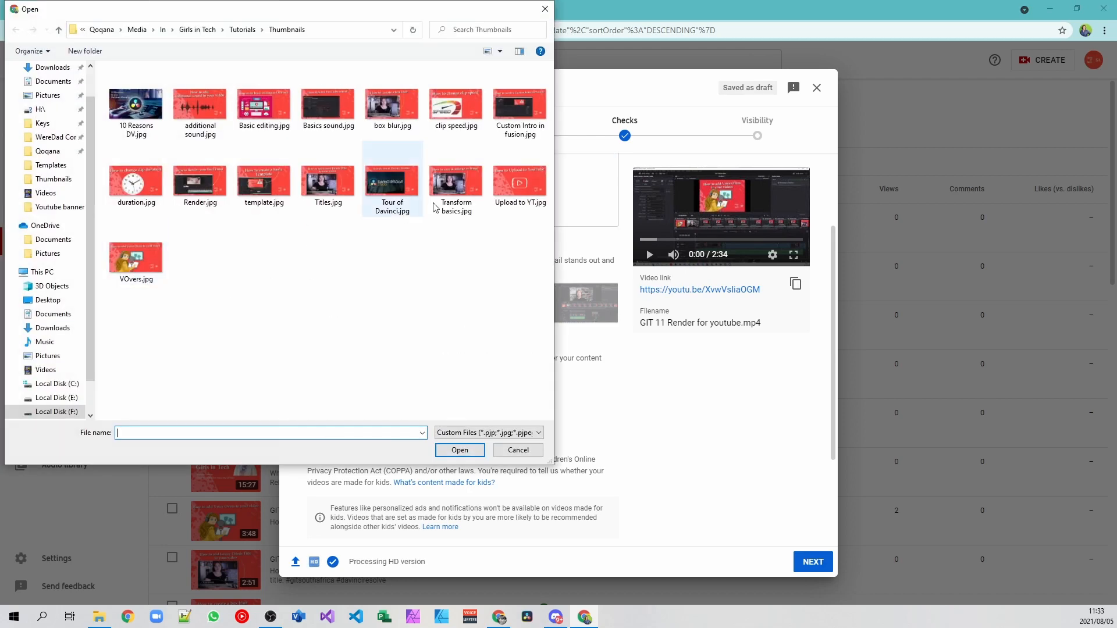
left_click(513, 198)
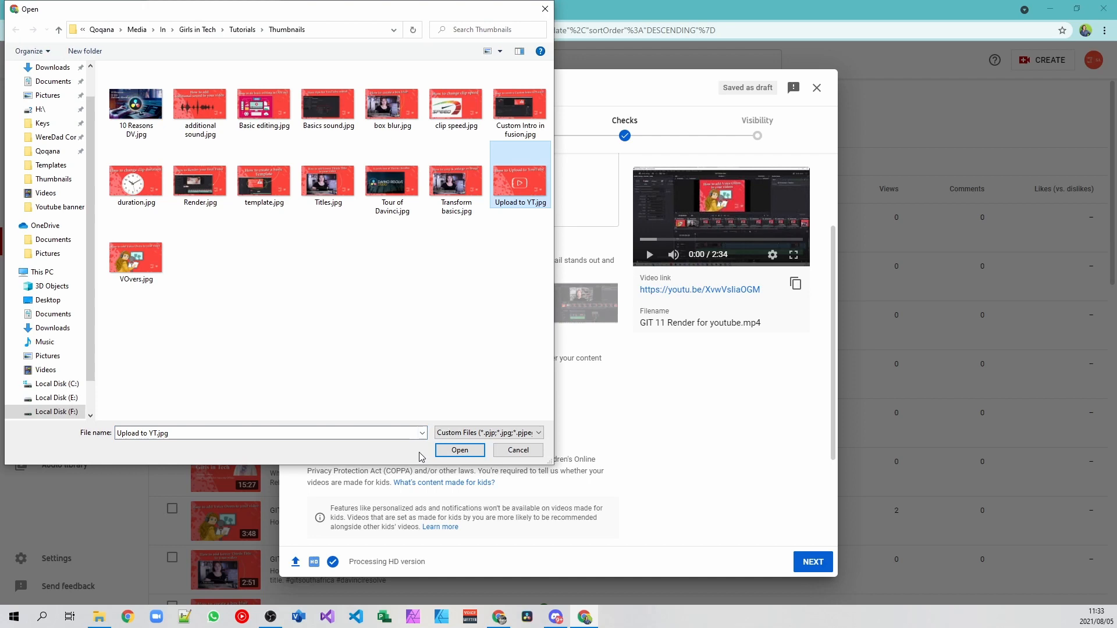
left_click(477, 451)
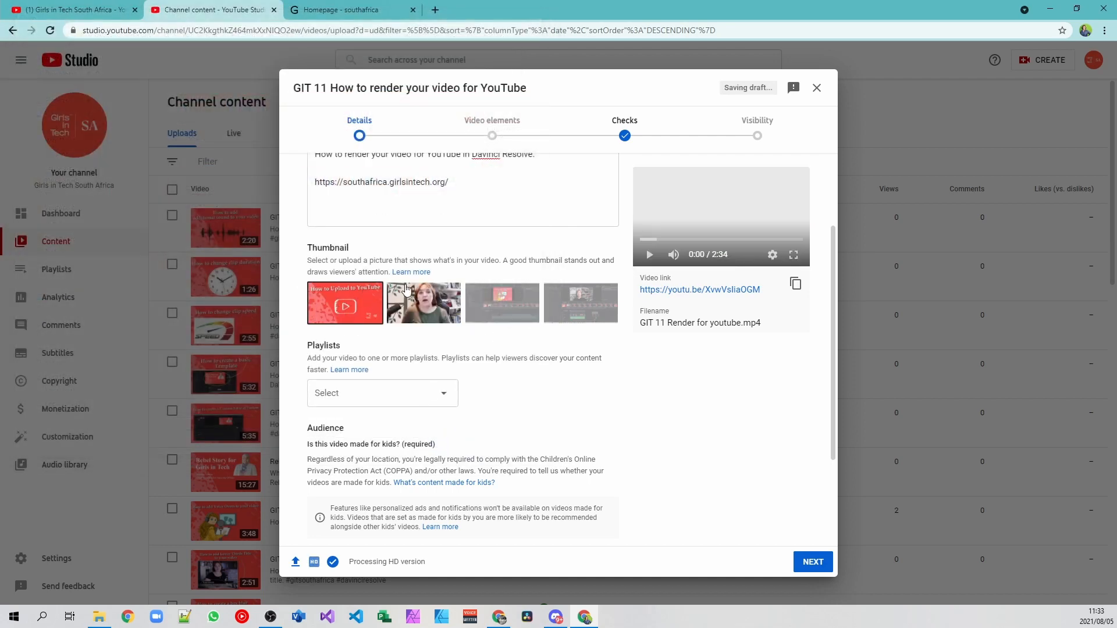
mouse_move(334, 295)
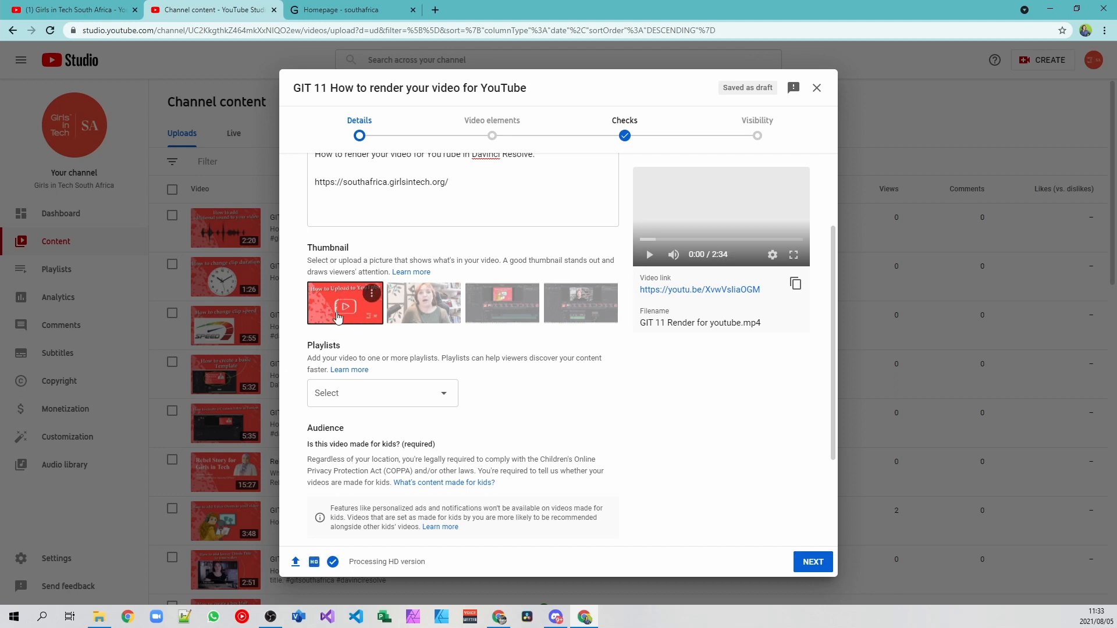
Create a public playlist titled "YouTube Tutorials" and assign the video to it.
left_click(446, 400)
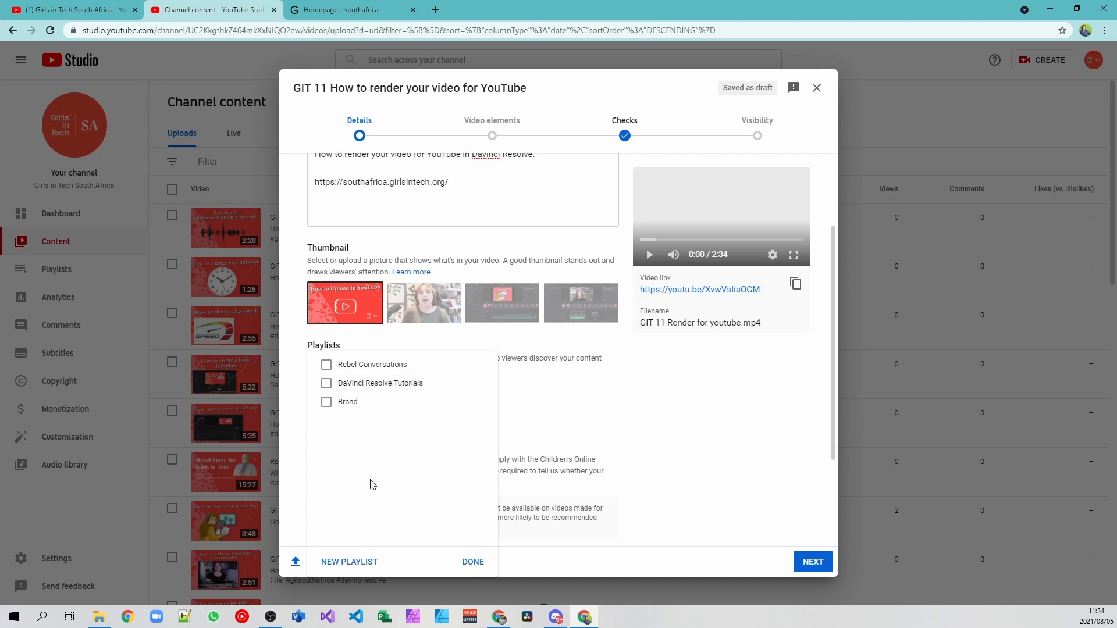
left_click(338, 564)
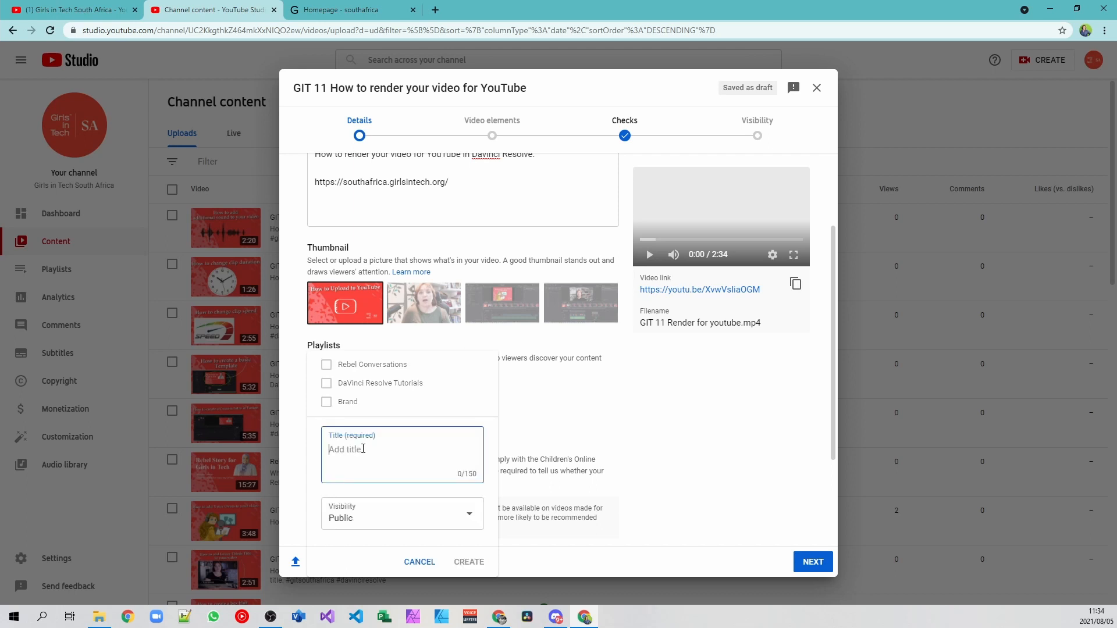
type("YouTube Tutorials")
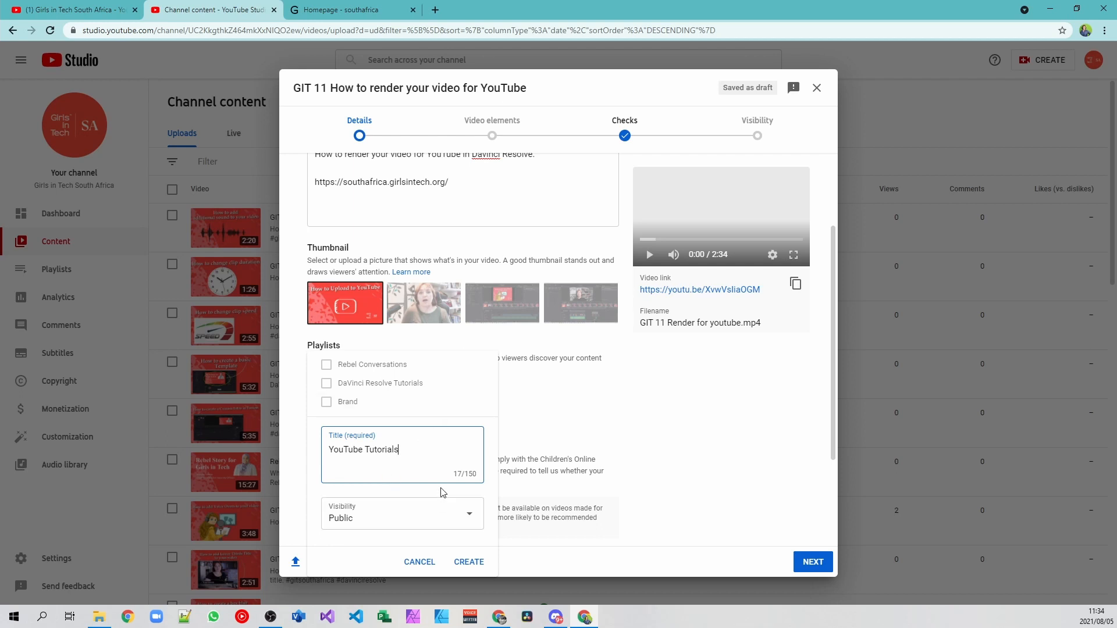
left_click(476, 563)
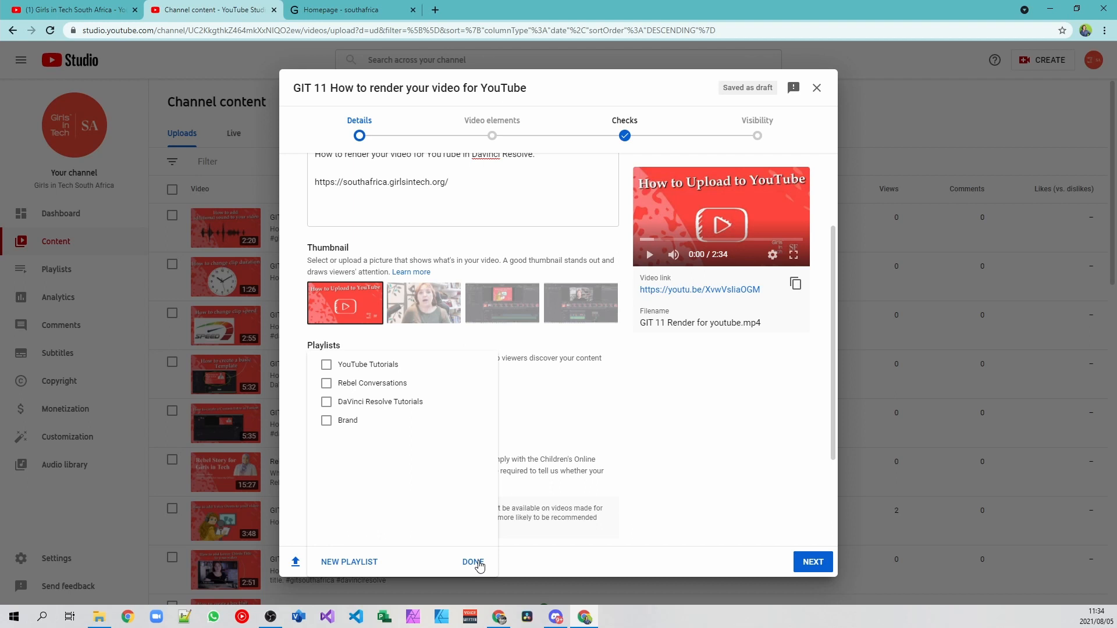
left_click(472, 562)
Mark the video as not made for kids and expand the additional settings for paid promotion, tags and subtitles.
scroll(581, 454, "down", 2)
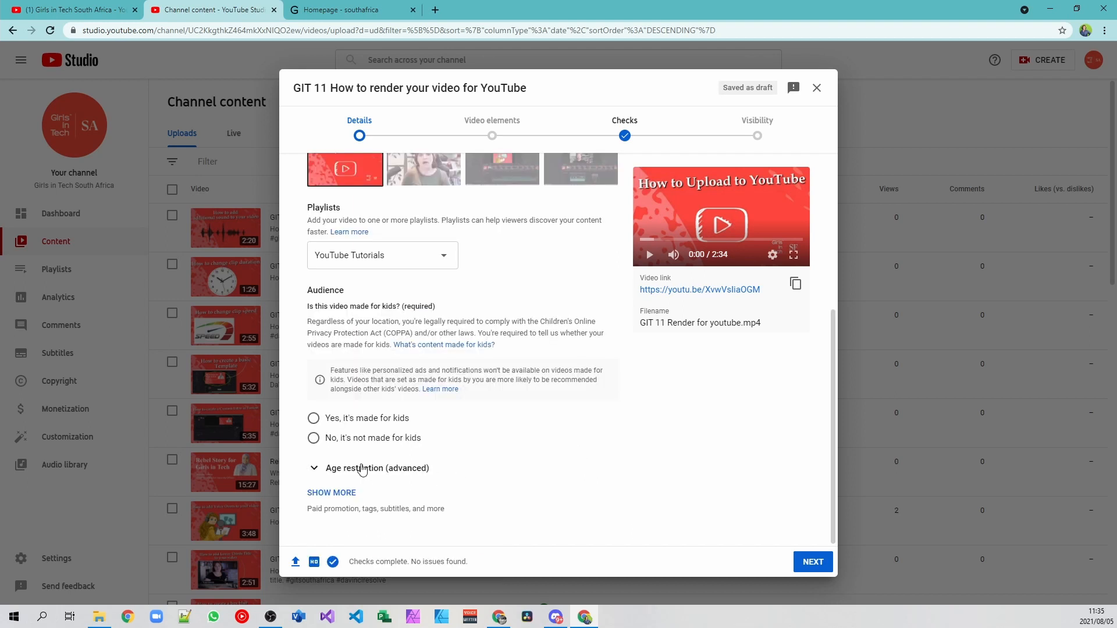
left_click(312, 439)
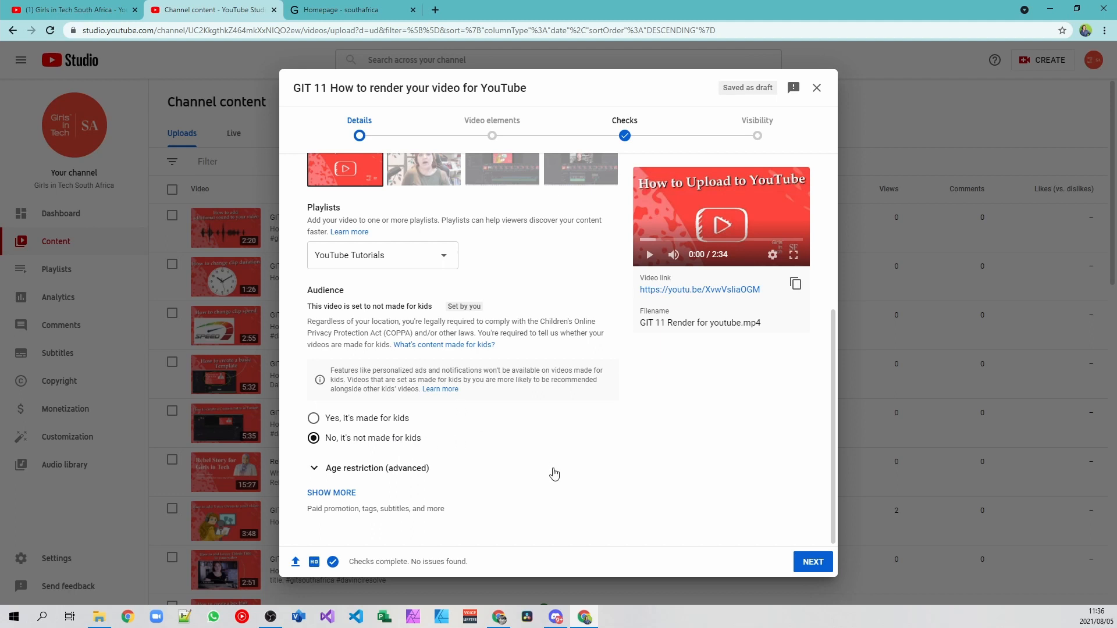
left_click(330, 494)
Add the tags "upload to youtube" and "davinci resolve" to the video.
scroll(594, 471, "down", 5)
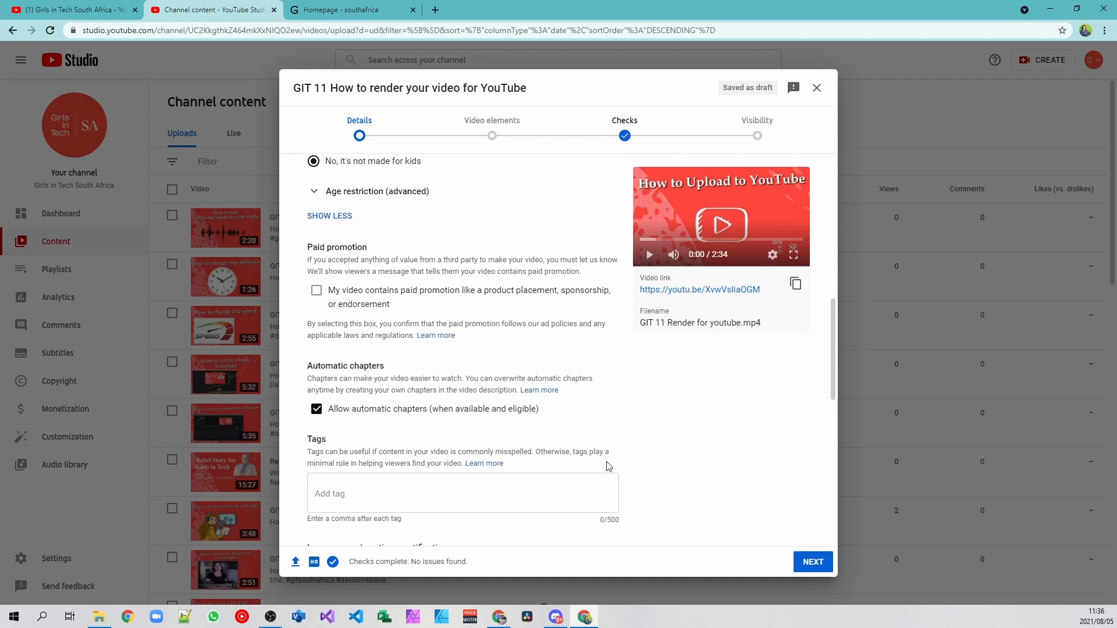
scroll(615, 461, "up", 1)
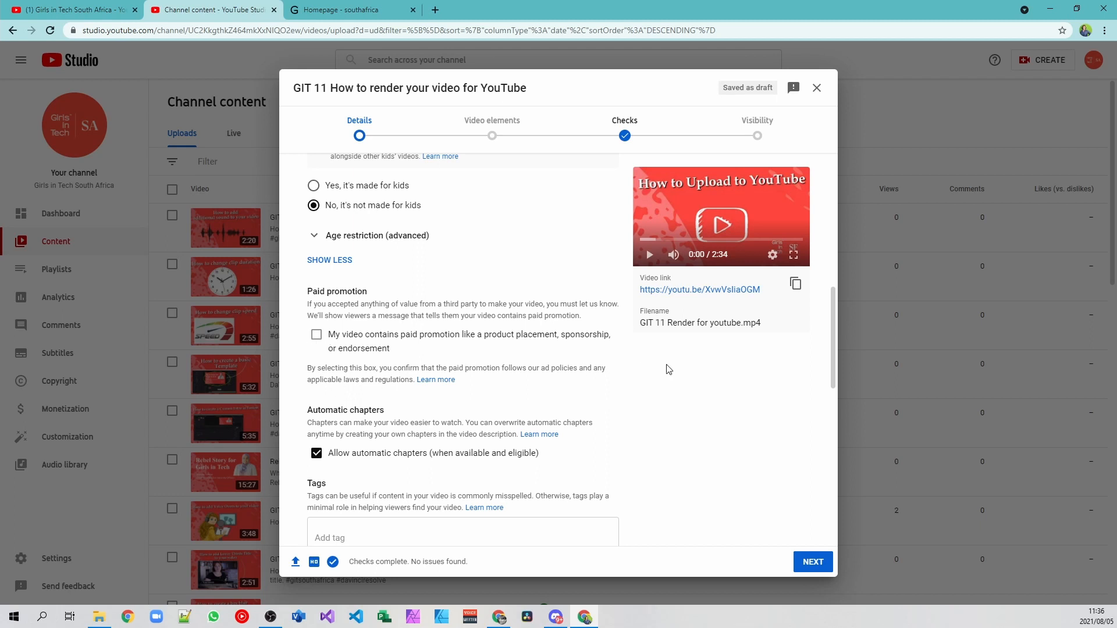
scroll(667, 377, "down", 2)
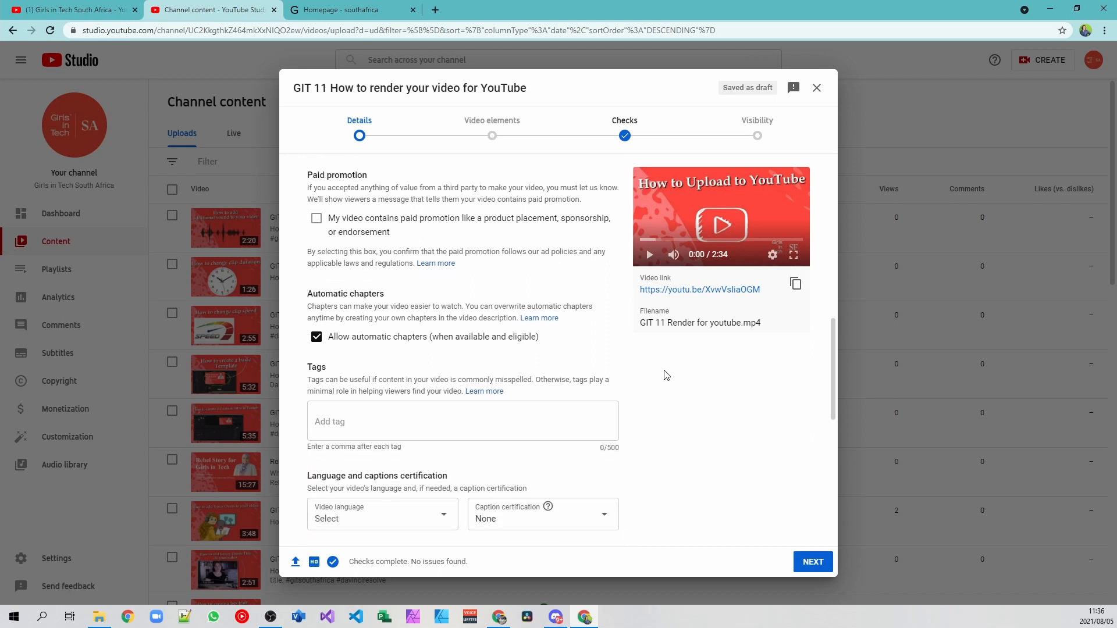
scroll(668, 375, "down", 1)
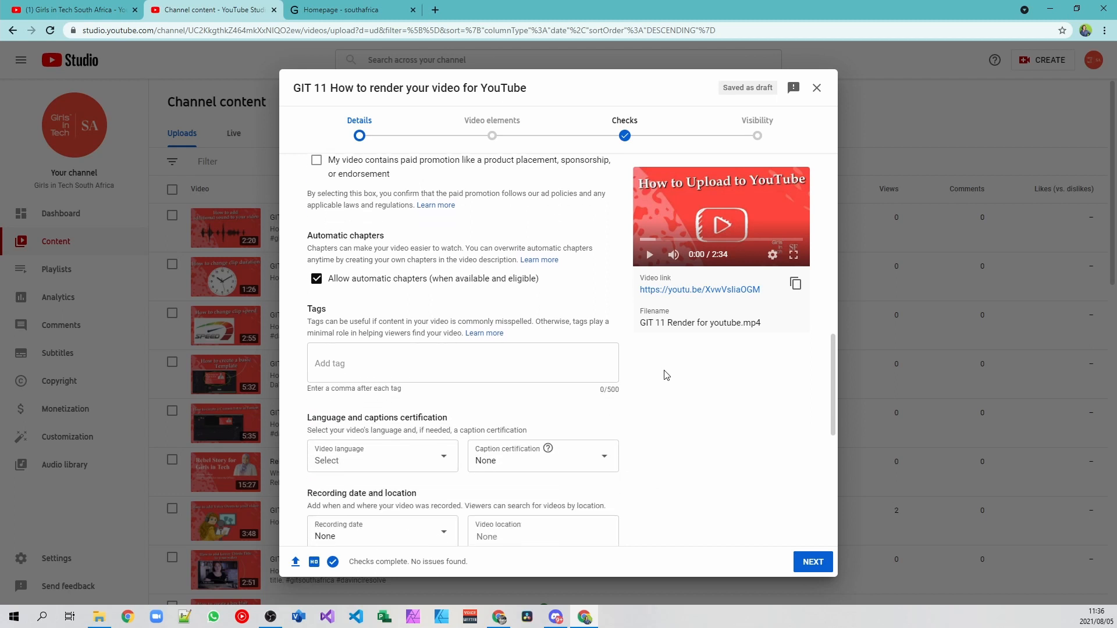
left_click(336, 363)
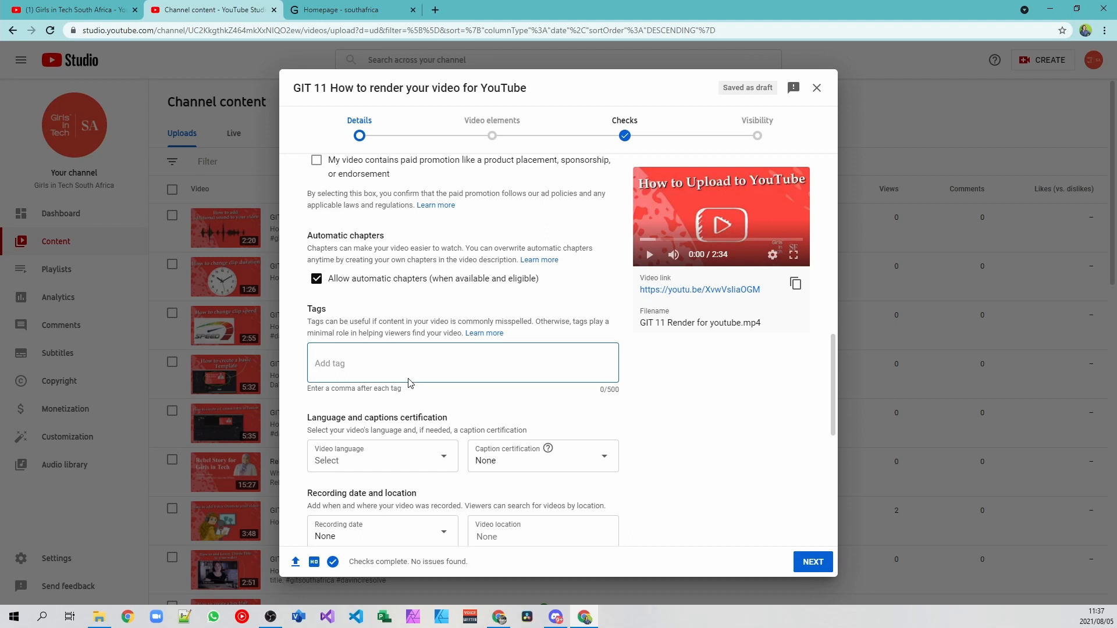
type("upload to youtube,")
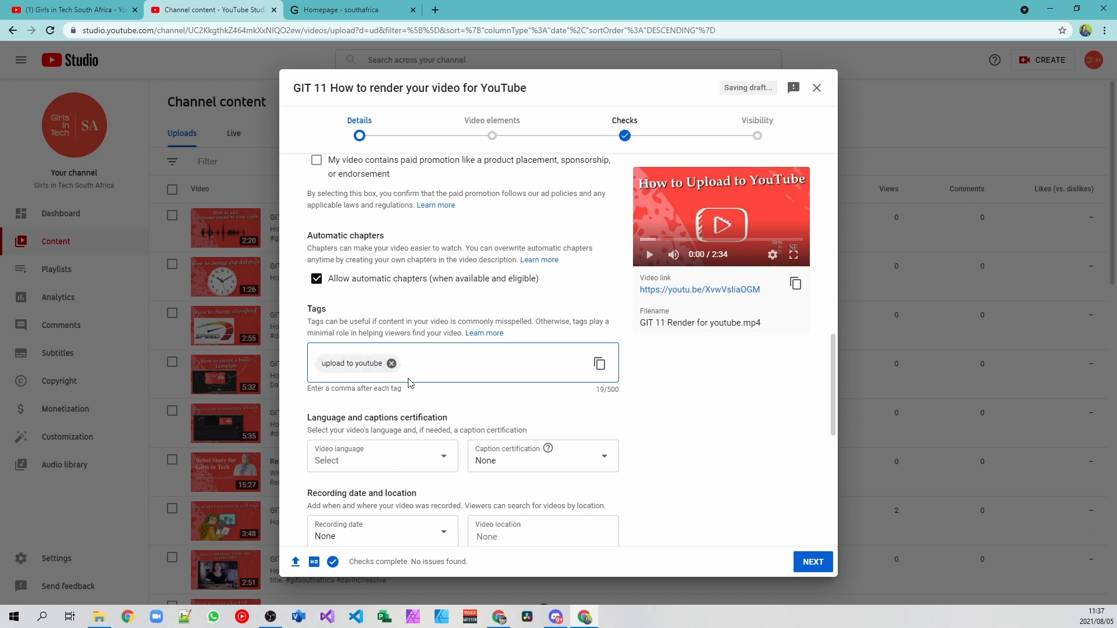
type("h")
key("BackSpace")
type("davinci resolve")
key("comma")
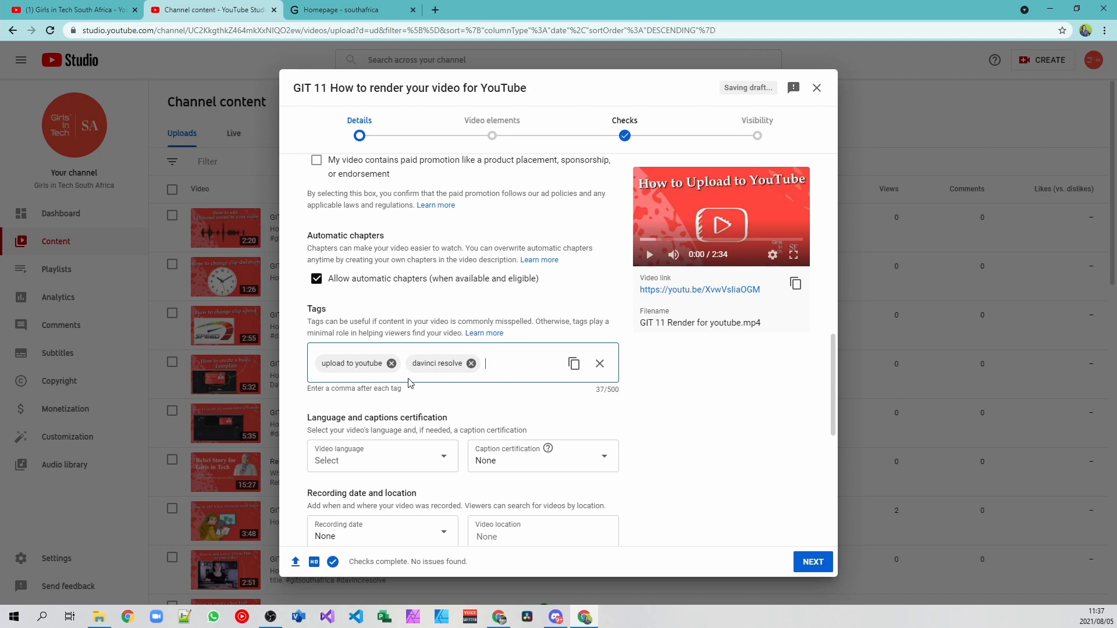
Review the title and description, and add "render video" as a further tag.
scroll(531, 373, "up", 6)
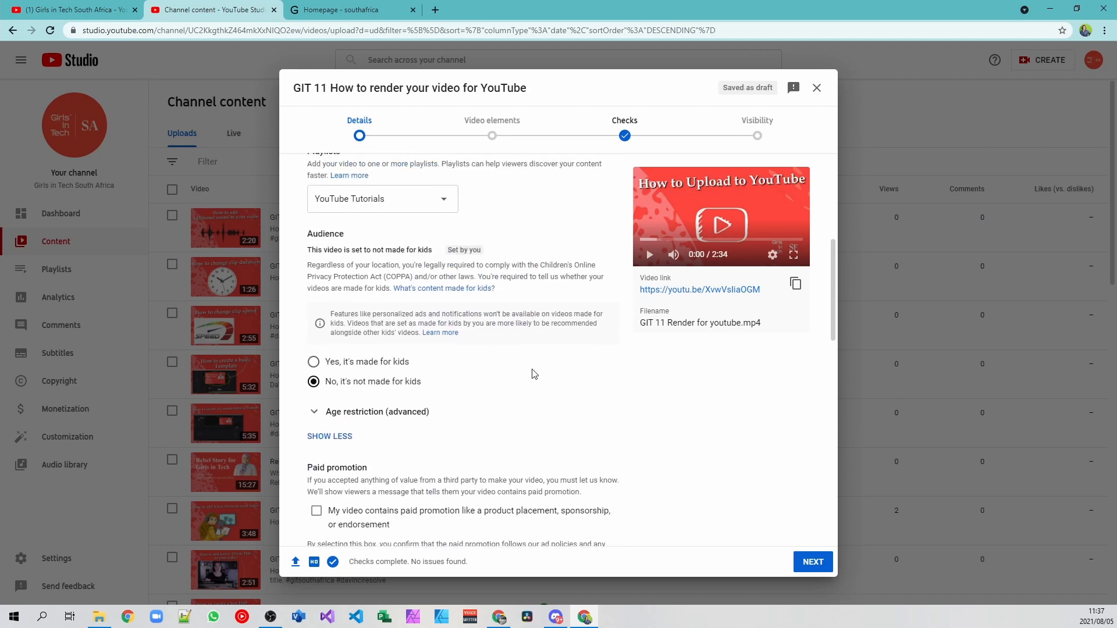
scroll(534, 373, "up", 5)
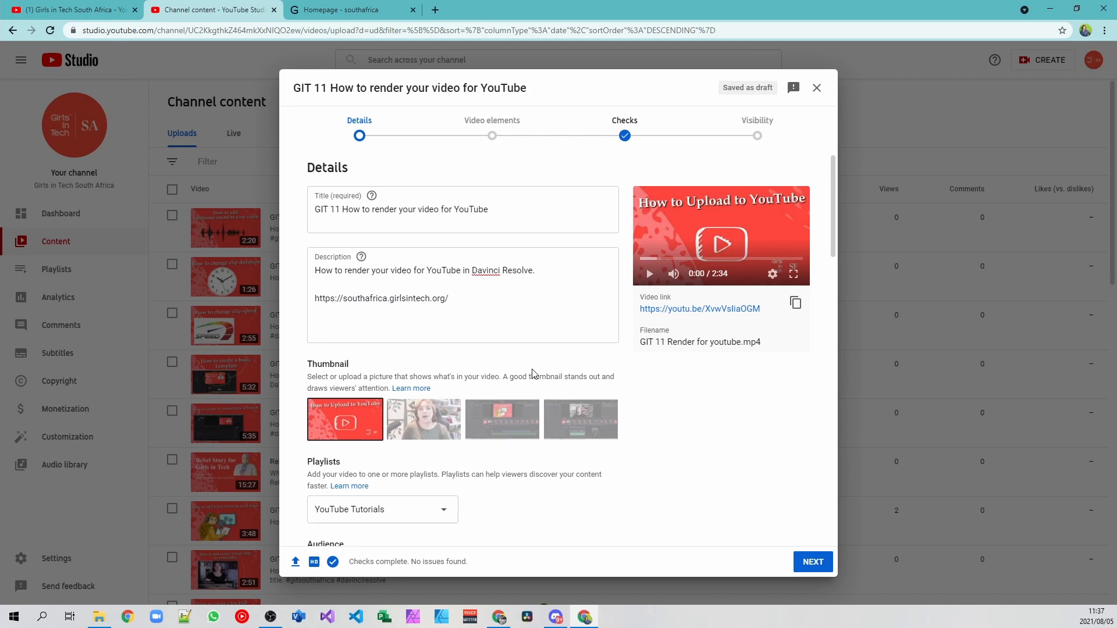
scroll(532, 373, "down", 10)
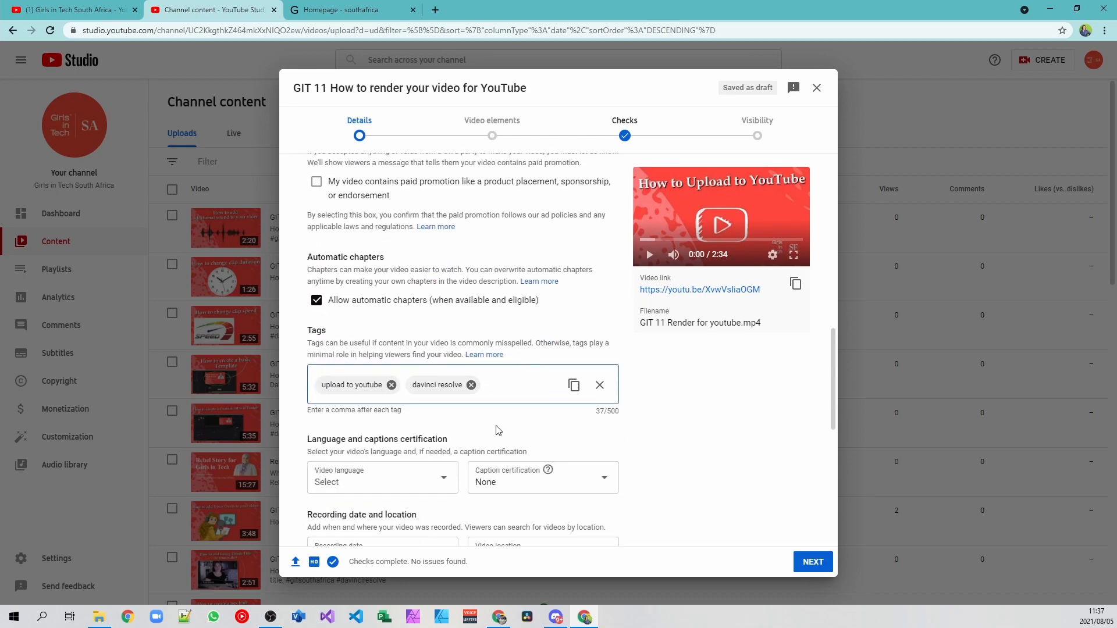
left_click(527, 380)
type("rend")
type("er vido")
type("o,")
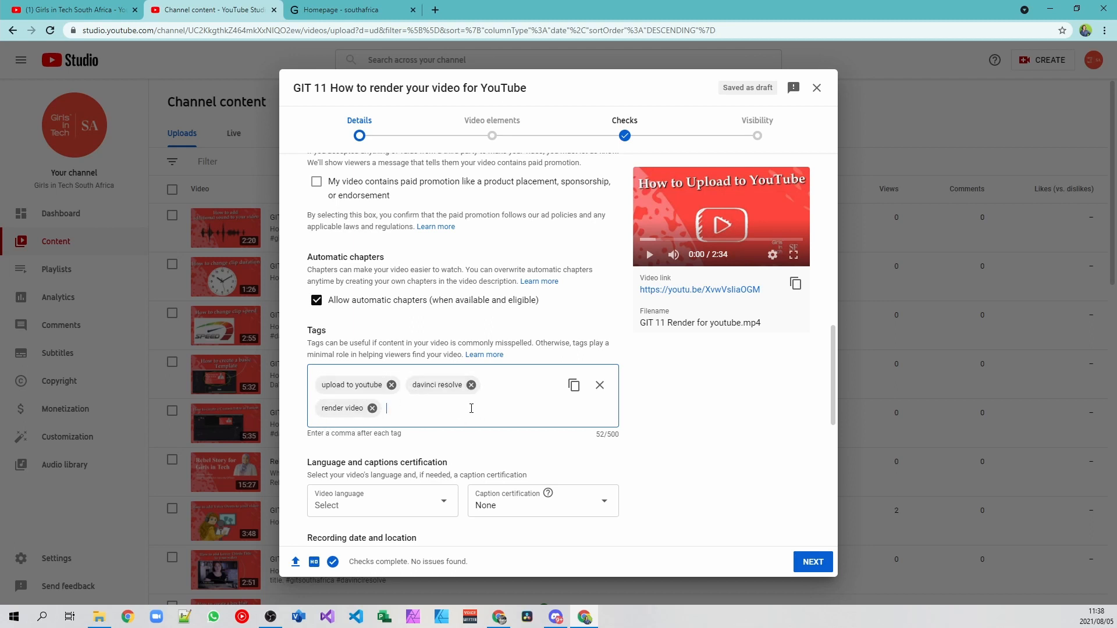
Set the video language to English.
scroll(421, 446, "down", 2)
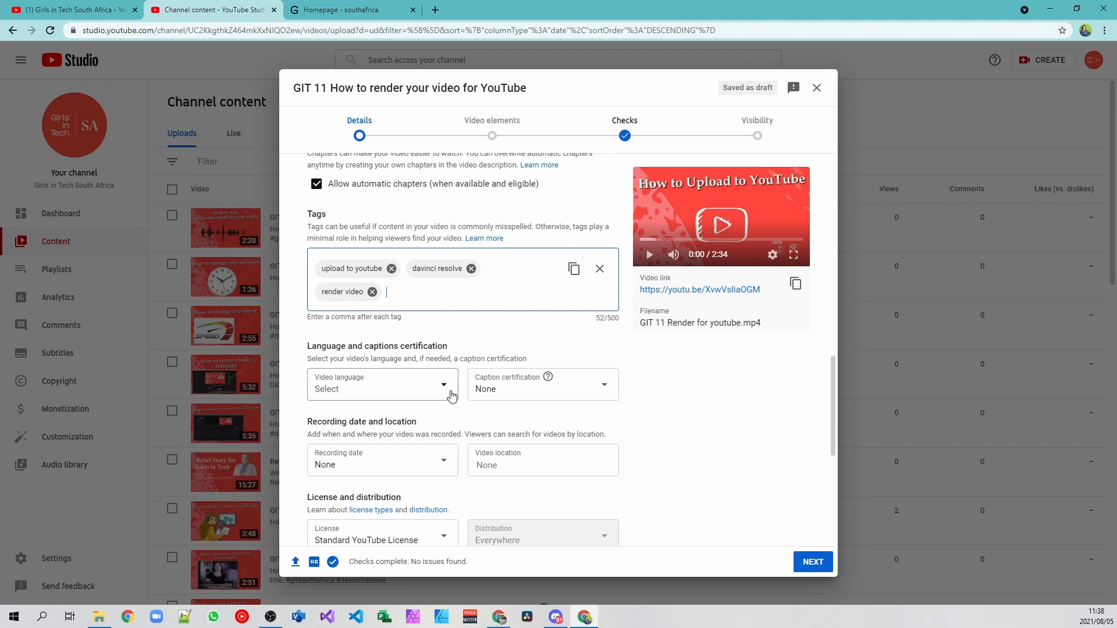
scroll(452, 396, "down", 1)
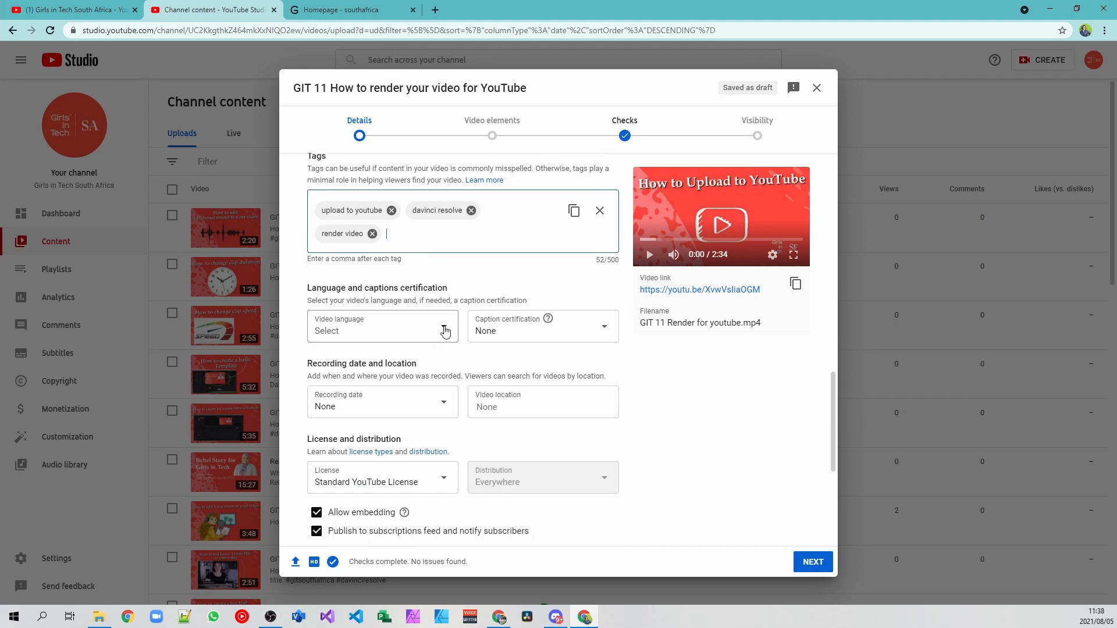
scroll(446, 332, "down", 1)
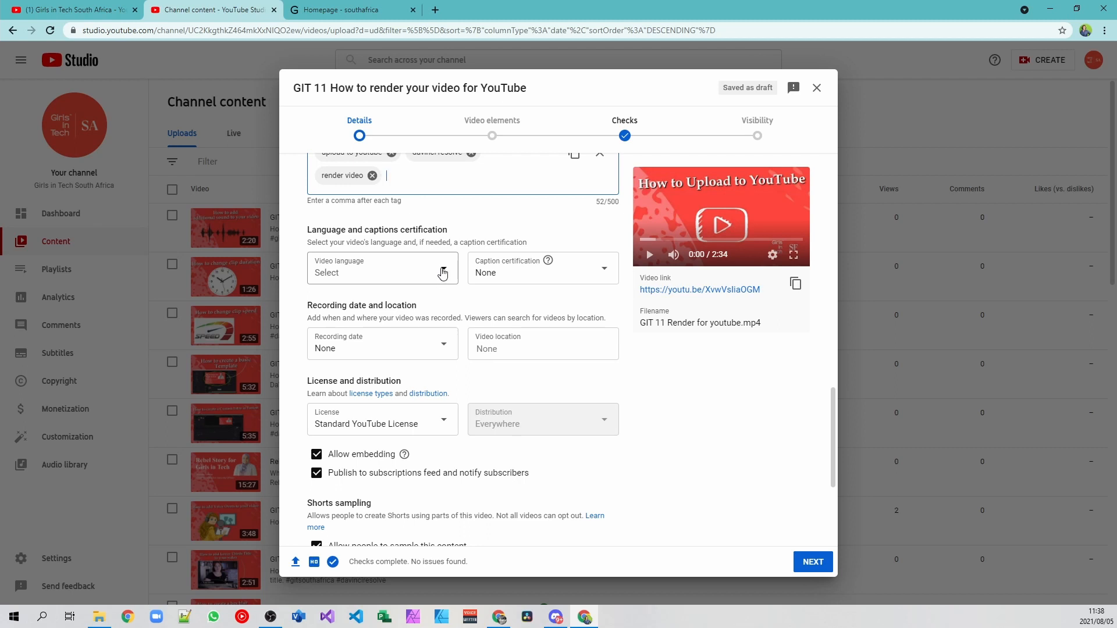
left_click(442, 272)
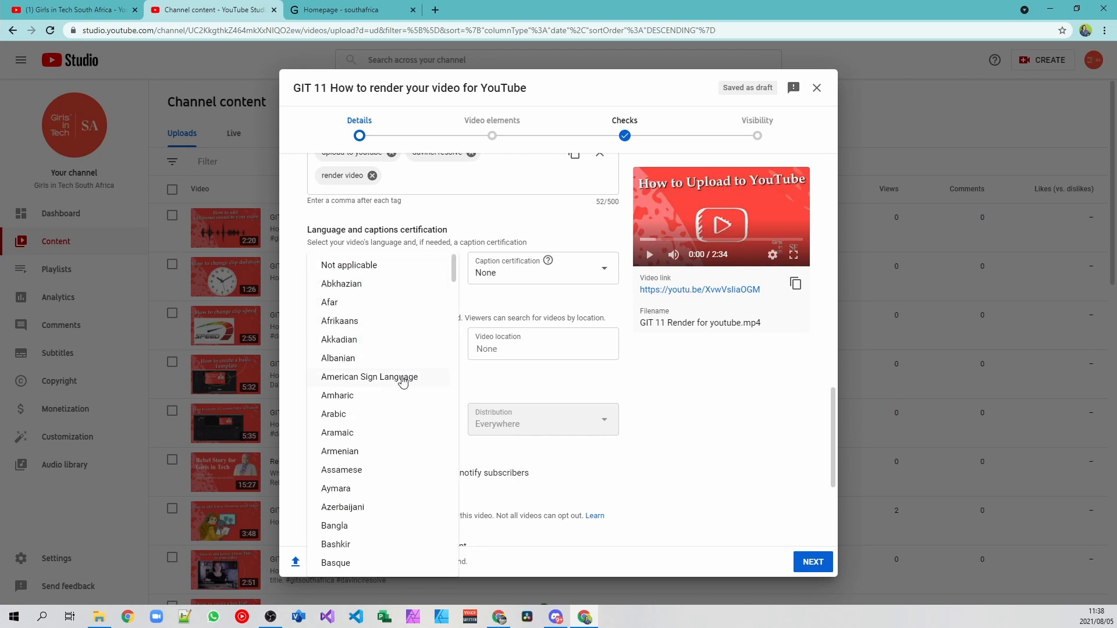
scroll(402, 379, "down", 3)
scroll(405, 381, "down", 3)
scroll(406, 381, "down", 5)
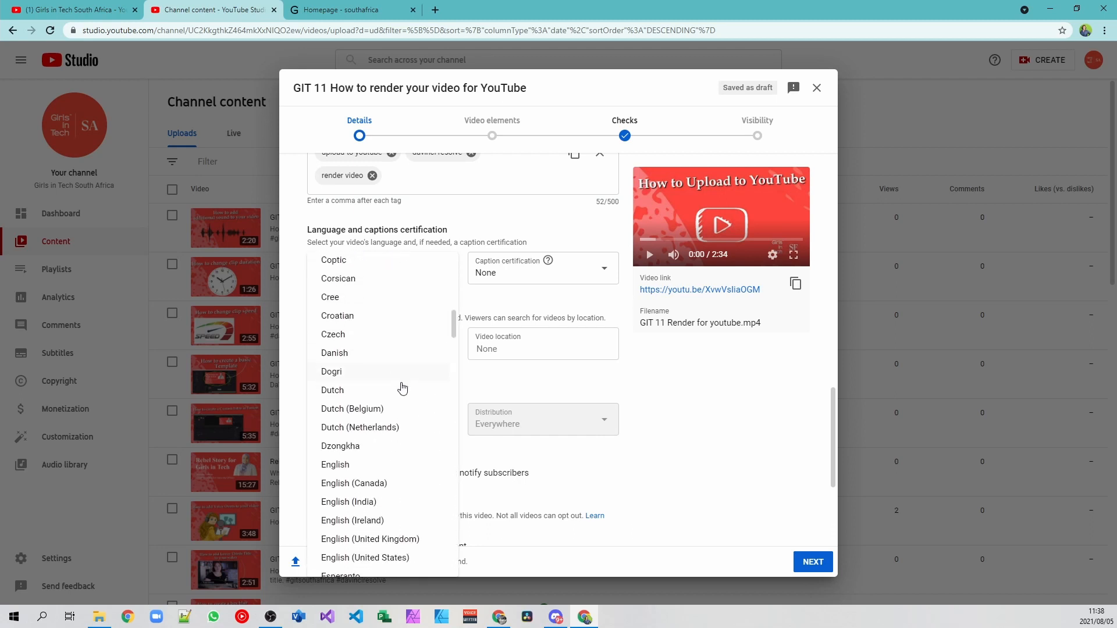
left_click(338, 400)
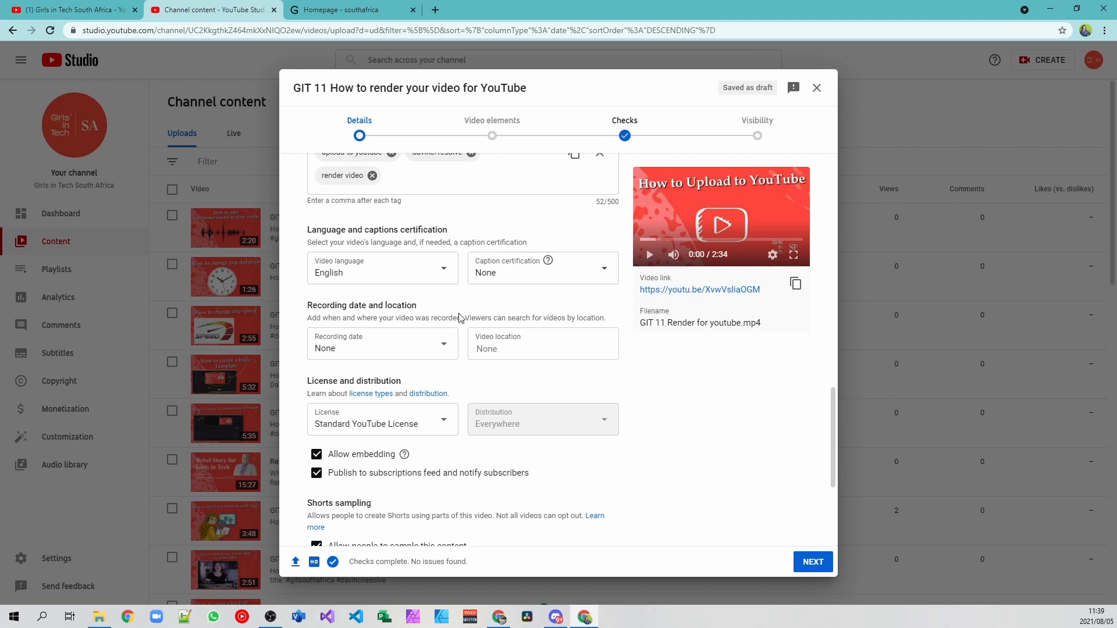
Try to set the recording date to Aug 5, 2021.
mouse_move(548, 265)
left_click(444, 350)
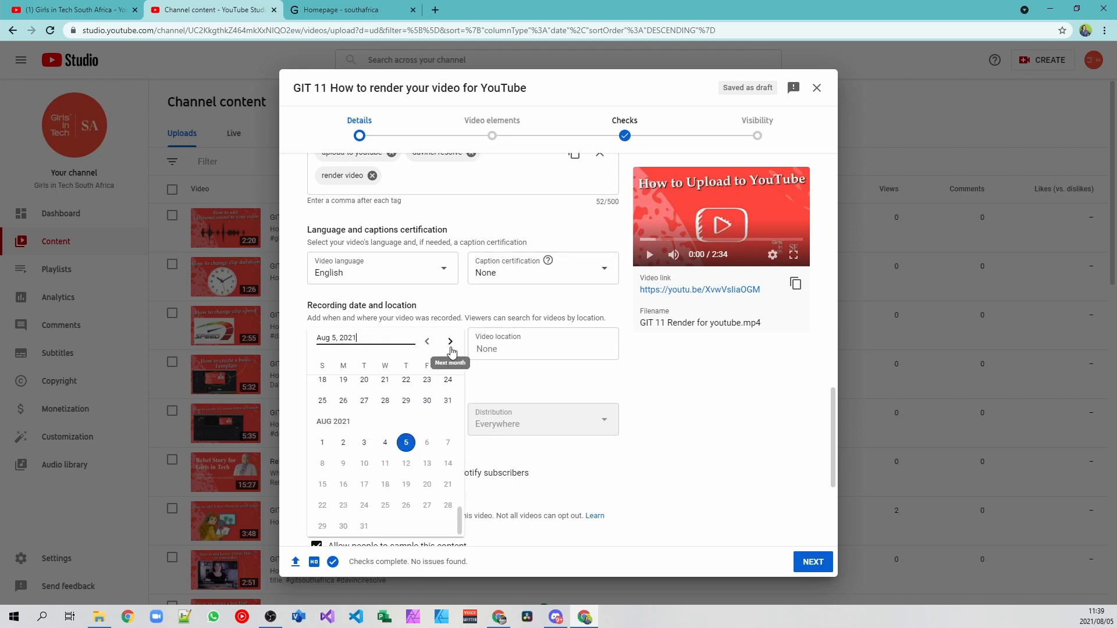
left_click(406, 443)
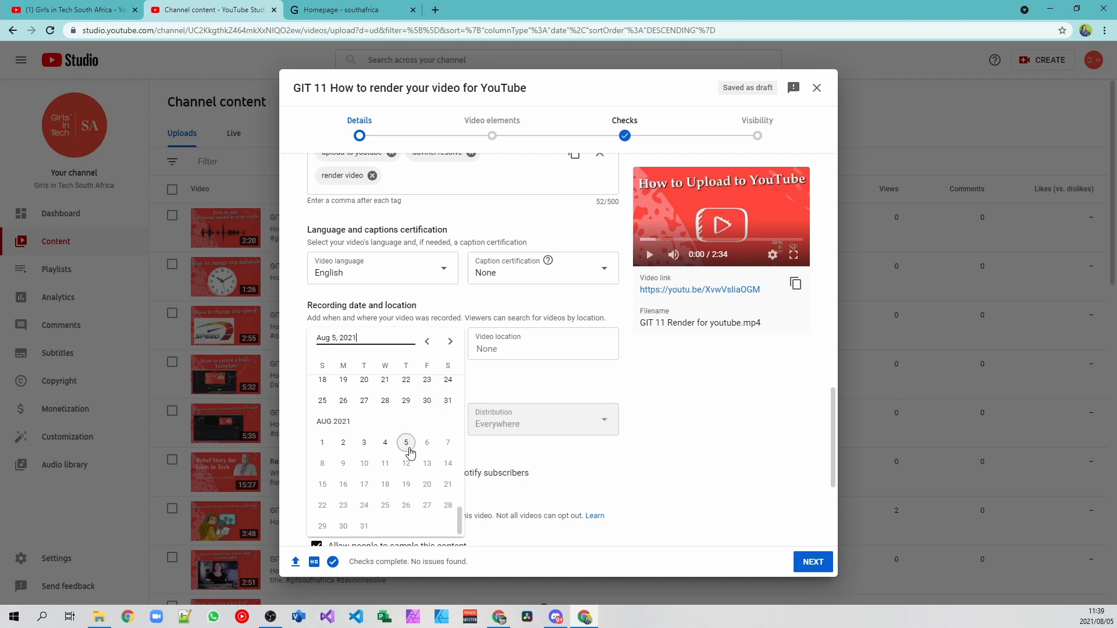
left_click(472, 308)
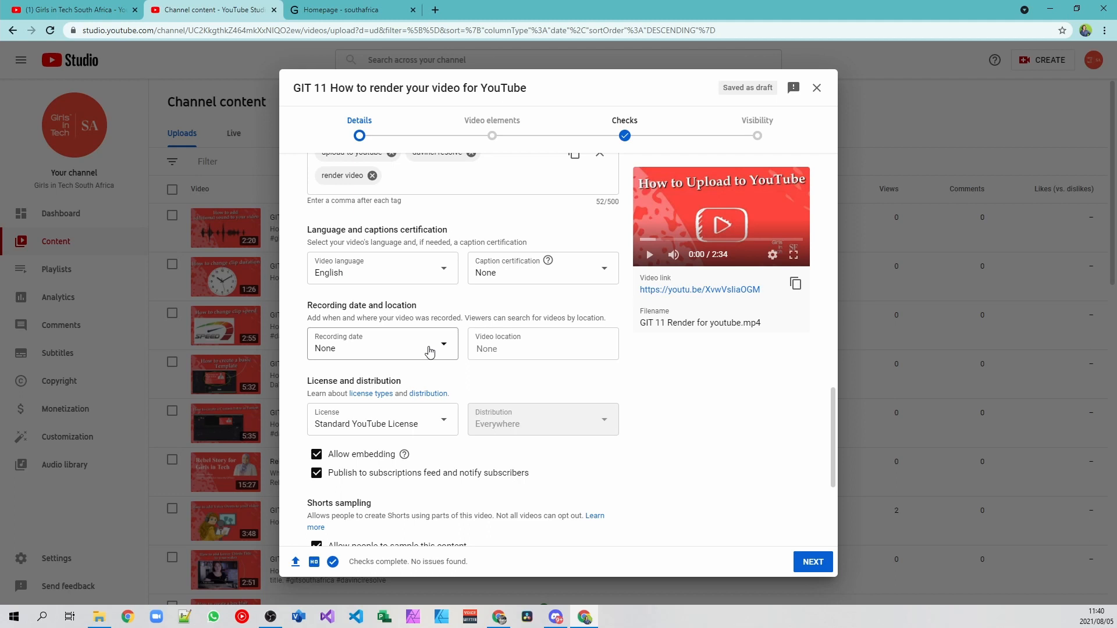
Search the video locations for "cape" and set the location to Cape Town.
left_click(599, 345)
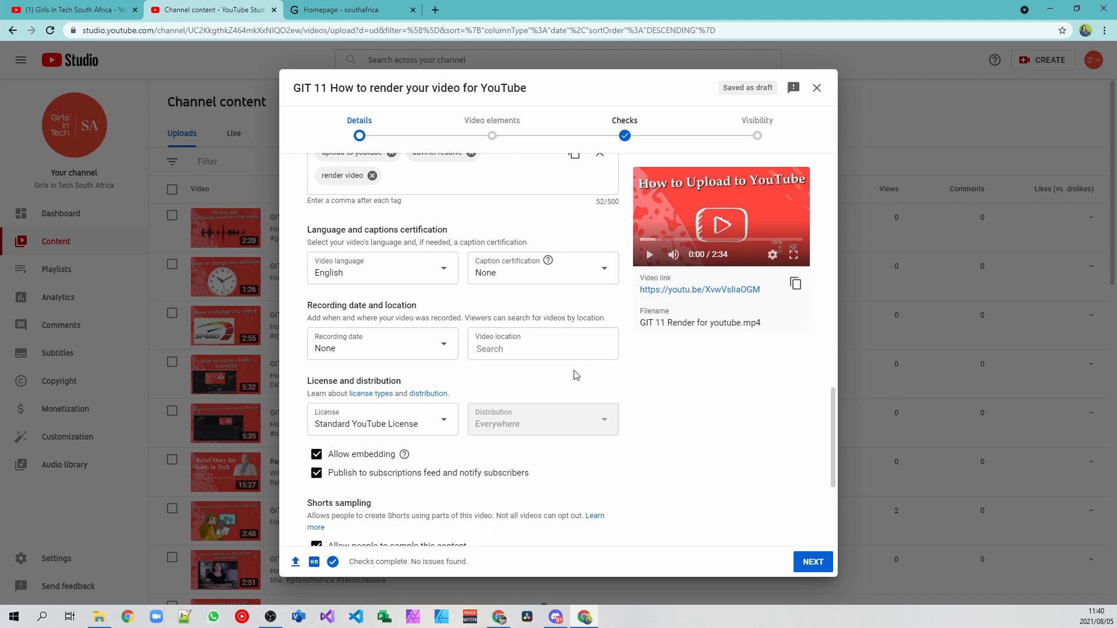
type("cape")
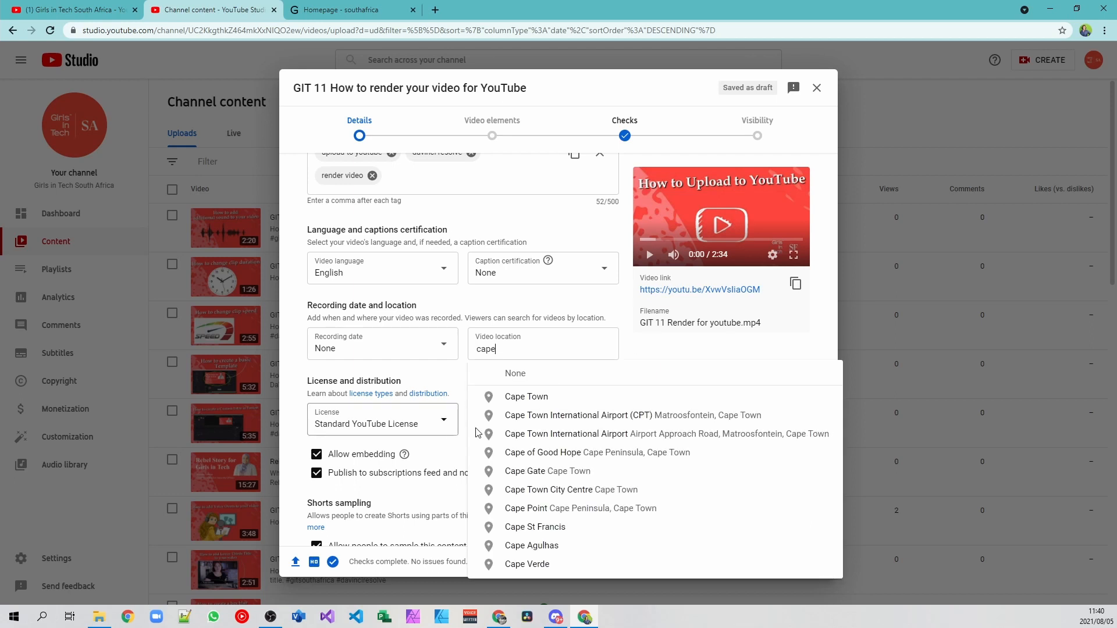
left_click(533, 400)
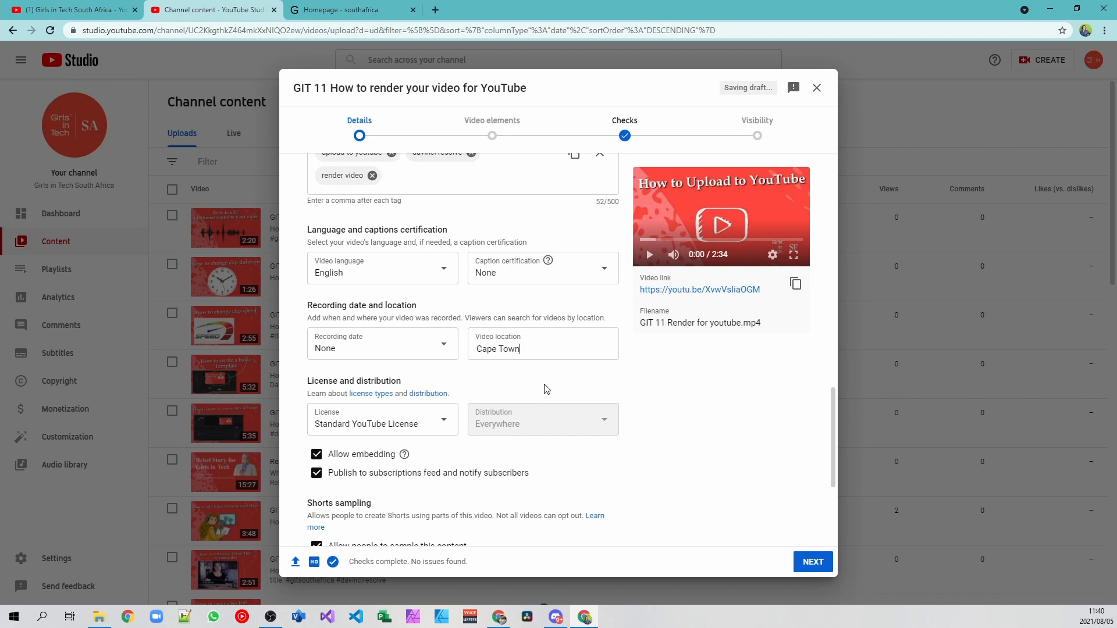
scroll(547, 389, "down", 1)
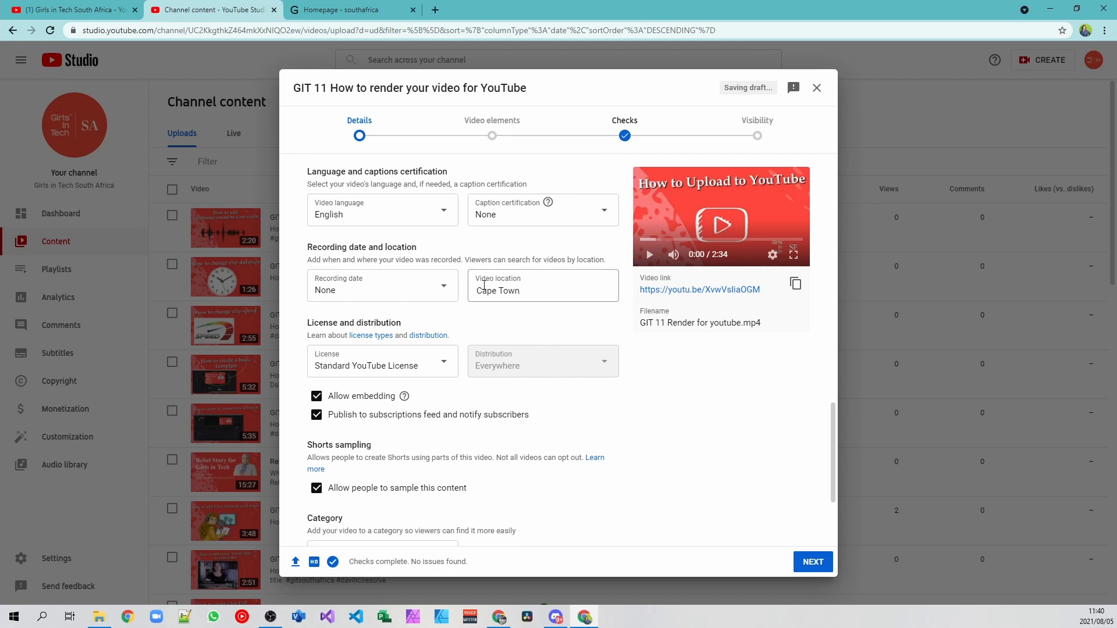
Go through the remaining video details and select Howto & Style as the video category.
scroll(537, 338, "down", 1)
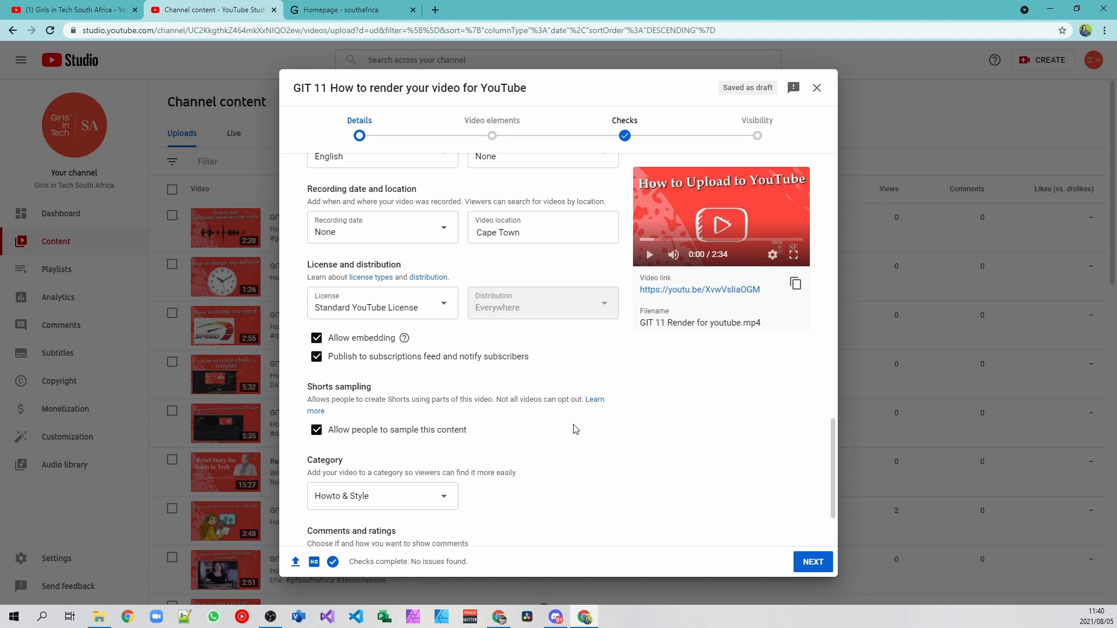
scroll(512, 445, "down", 1)
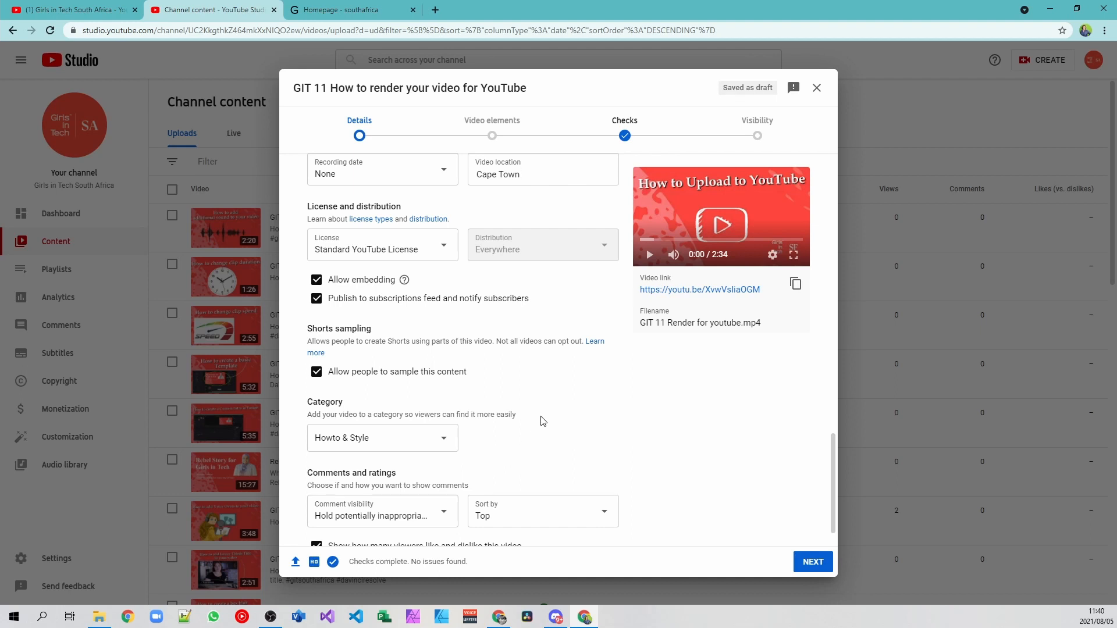
scroll(541, 419, "down", 1)
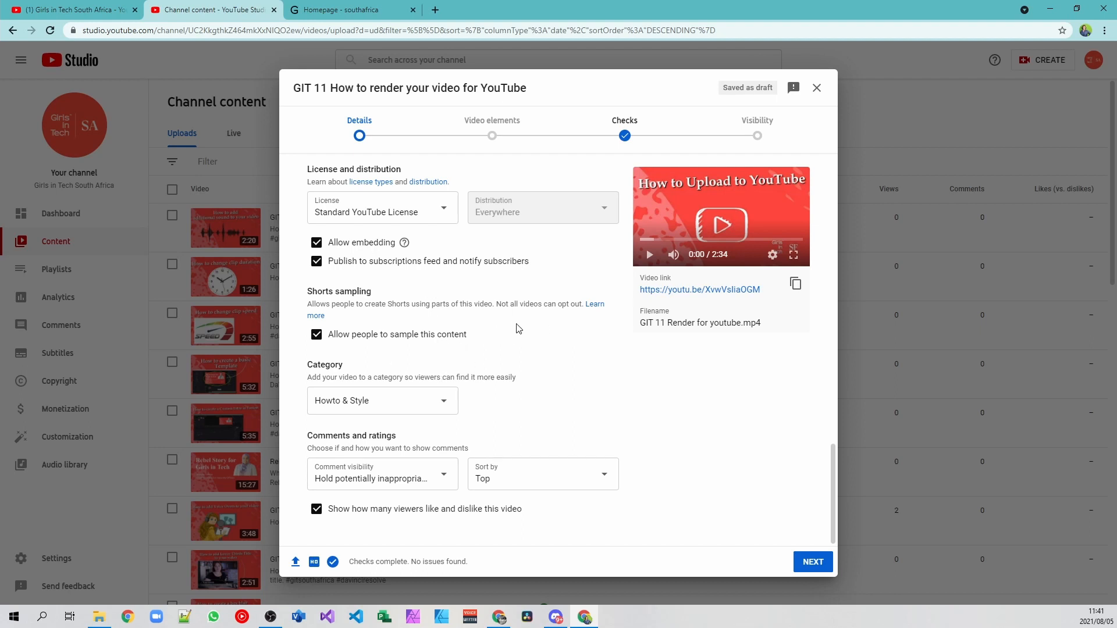
left_click(442, 406)
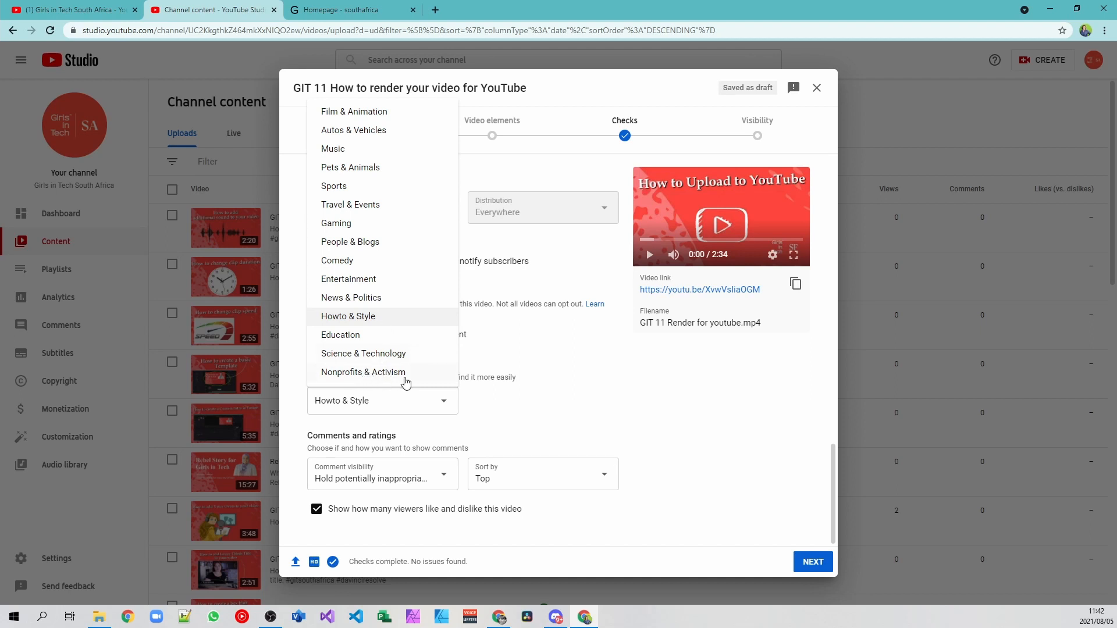
left_click(385, 320)
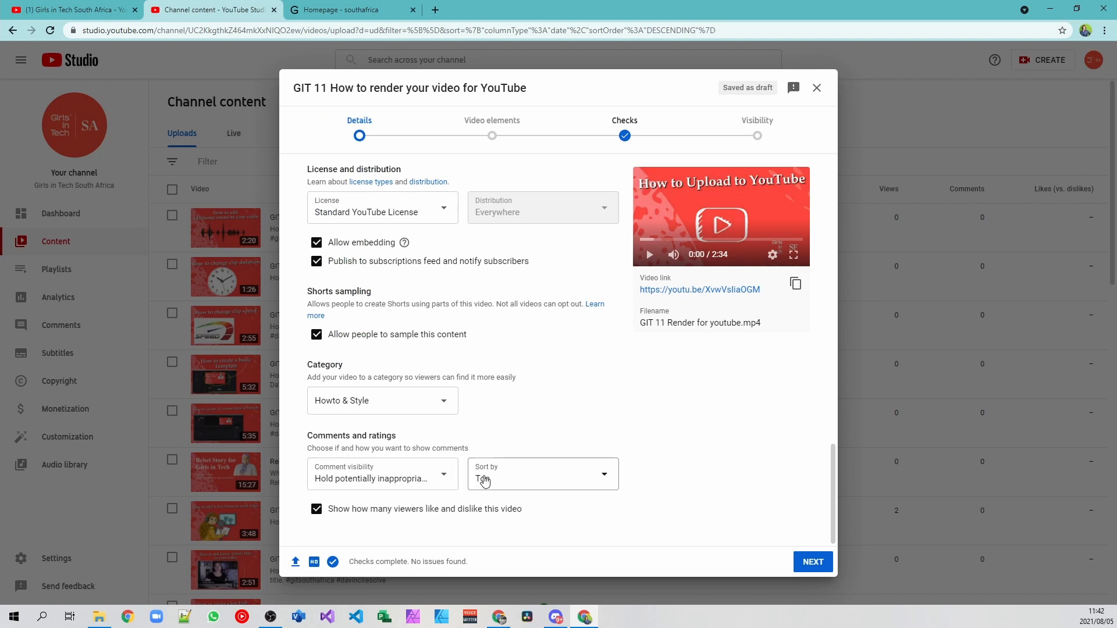
Set comment visibility to hold potentially inappropriate comments for review, and proceed to the video elements.
left_click(443, 480)
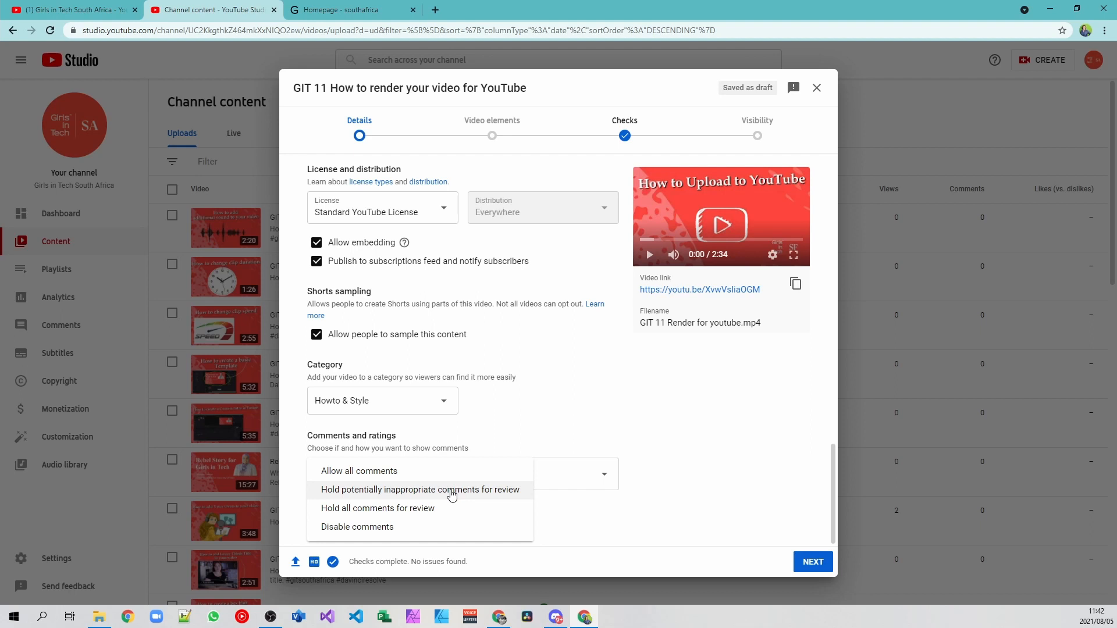
left_click(452, 493)
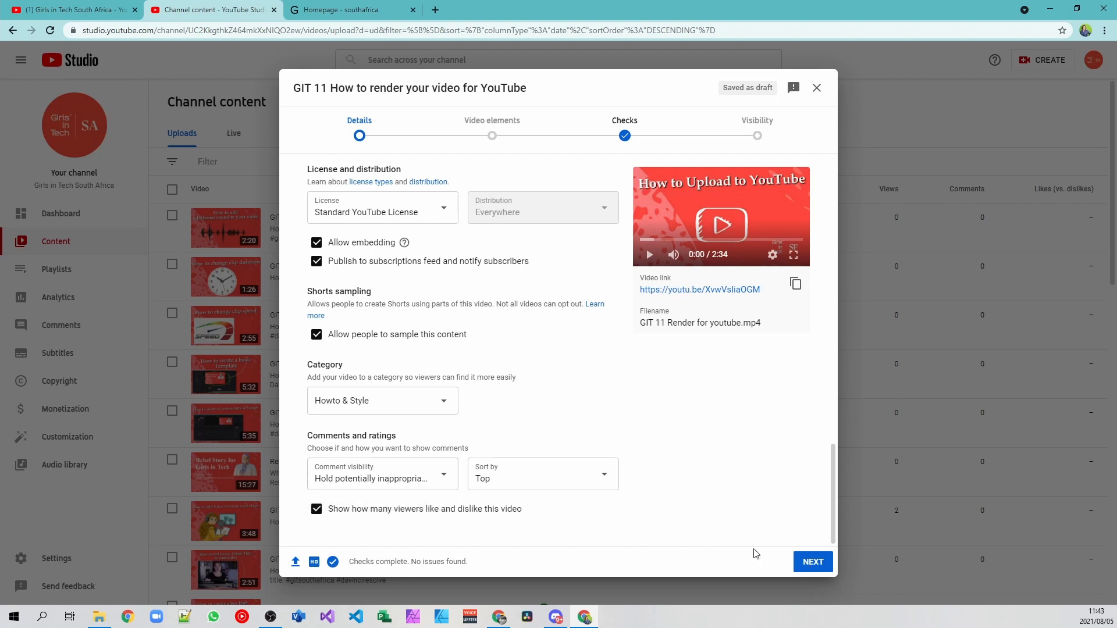
left_click(812, 562)
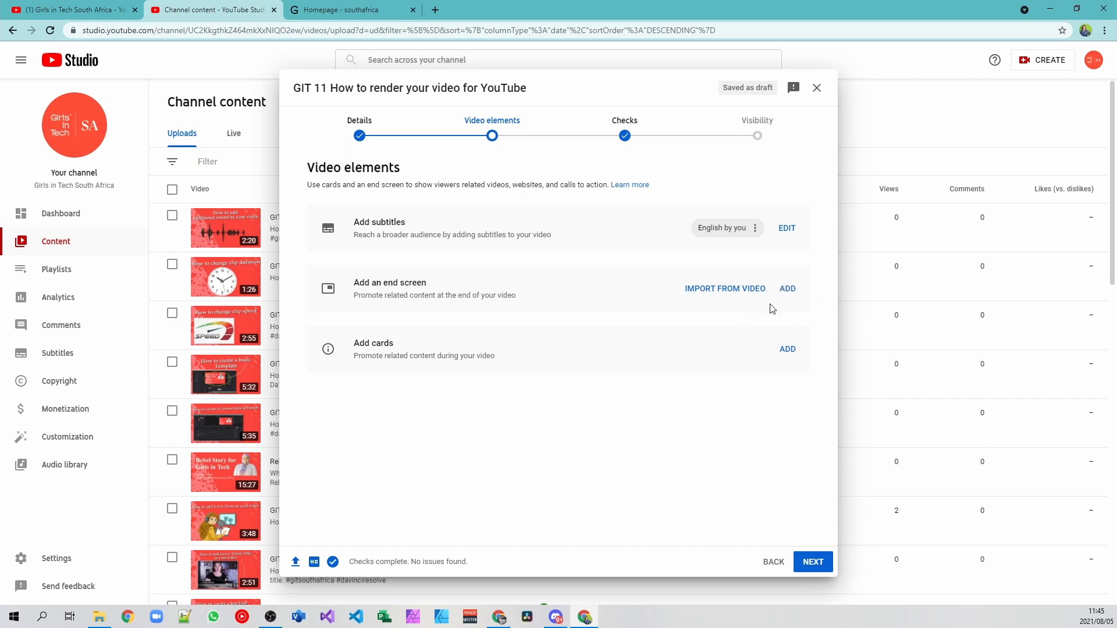
Add an end screen using the layout imported from the latest video, and save it.
left_click(789, 289)
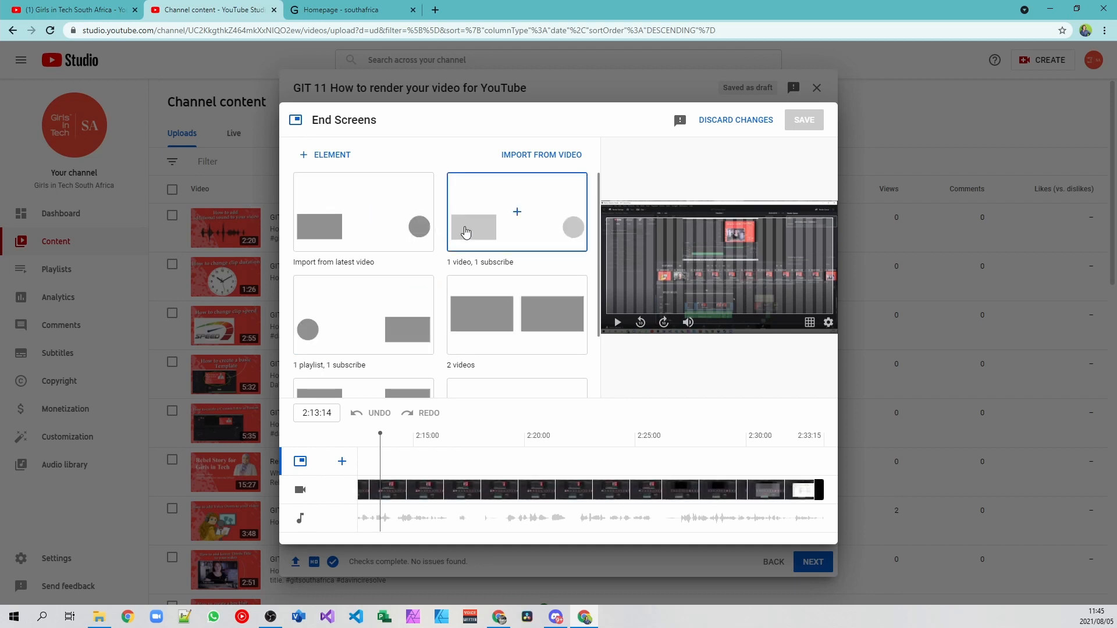
scroll(468, 231, "down", 2)
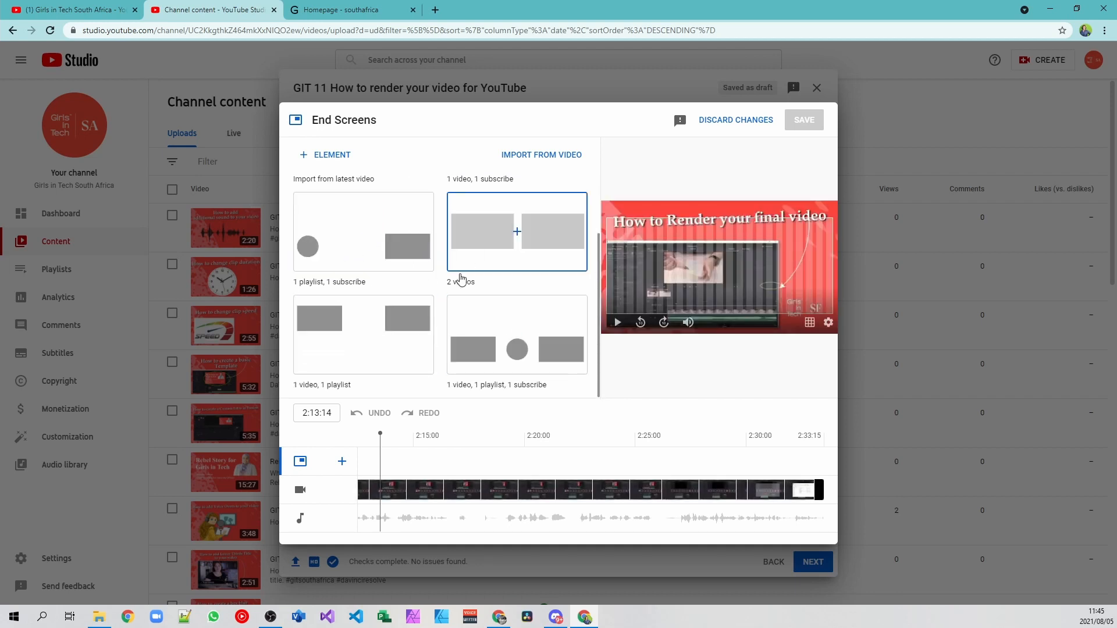
scroll(459, 285, "up", 2)
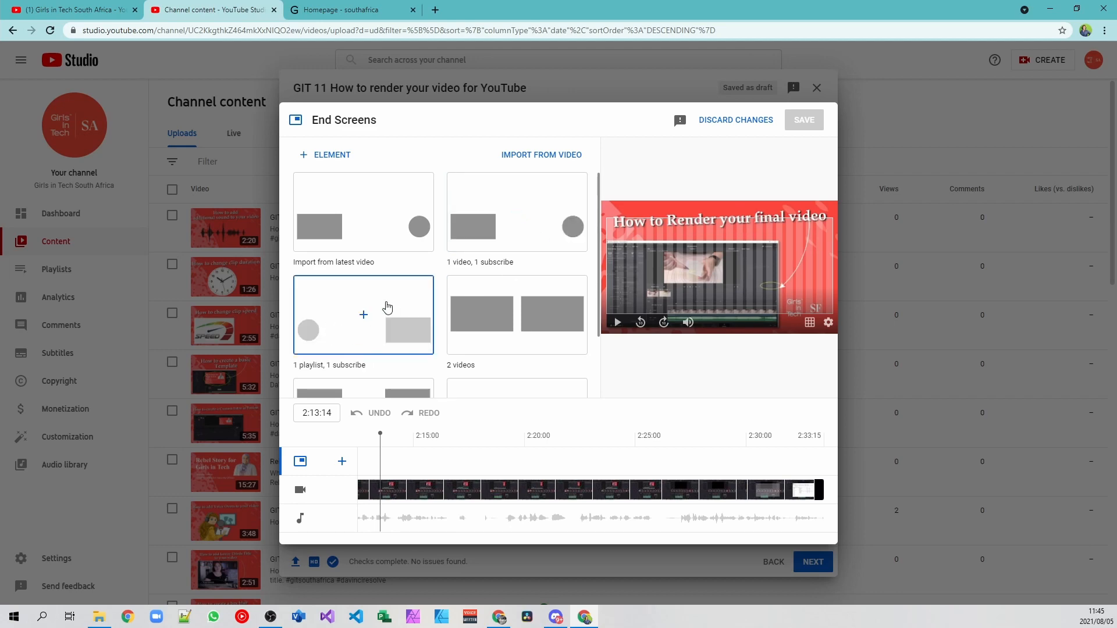
scroll(388, 308, "down", 1)
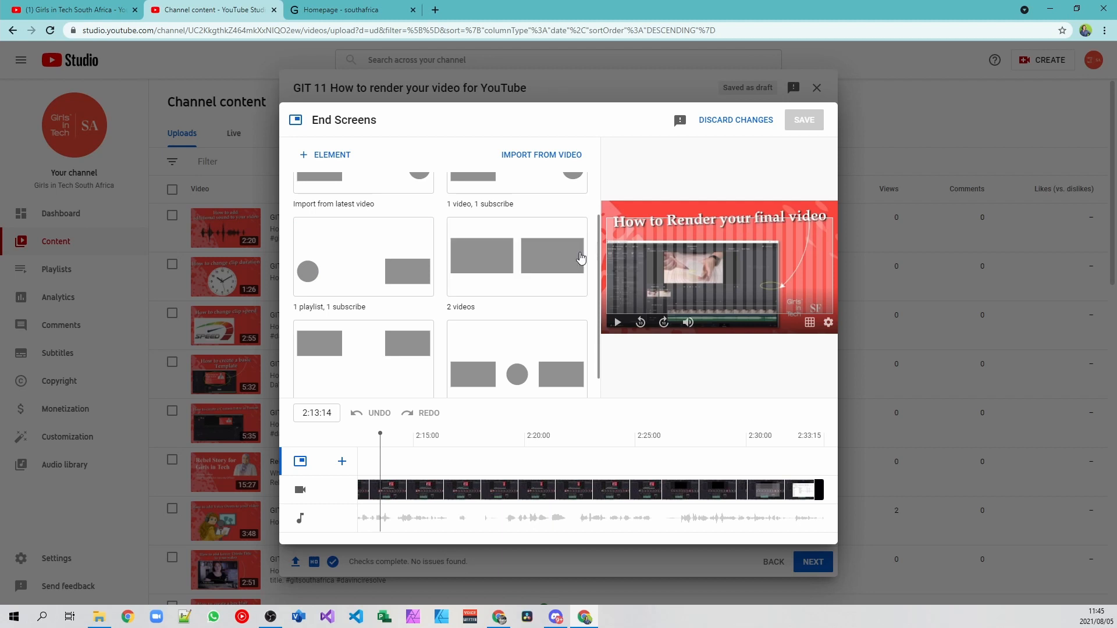
scroll(386, 369, "down", 1)
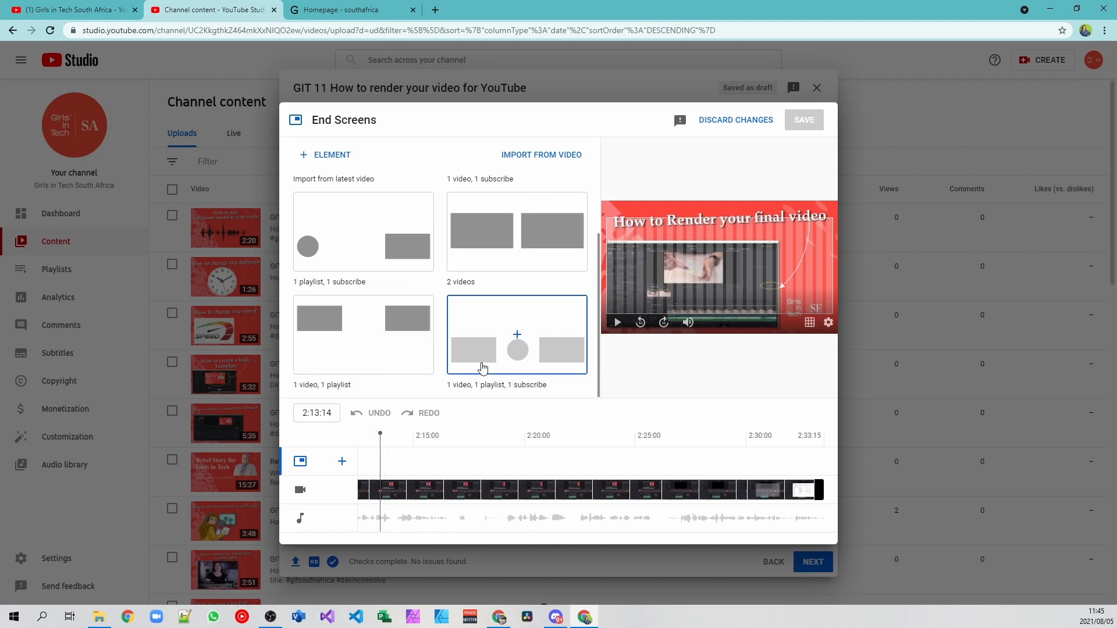
scroll(432, 399, "up", 1)
scroll(460, 384, "down", 1)
scroll(521, 387, "up", 2)
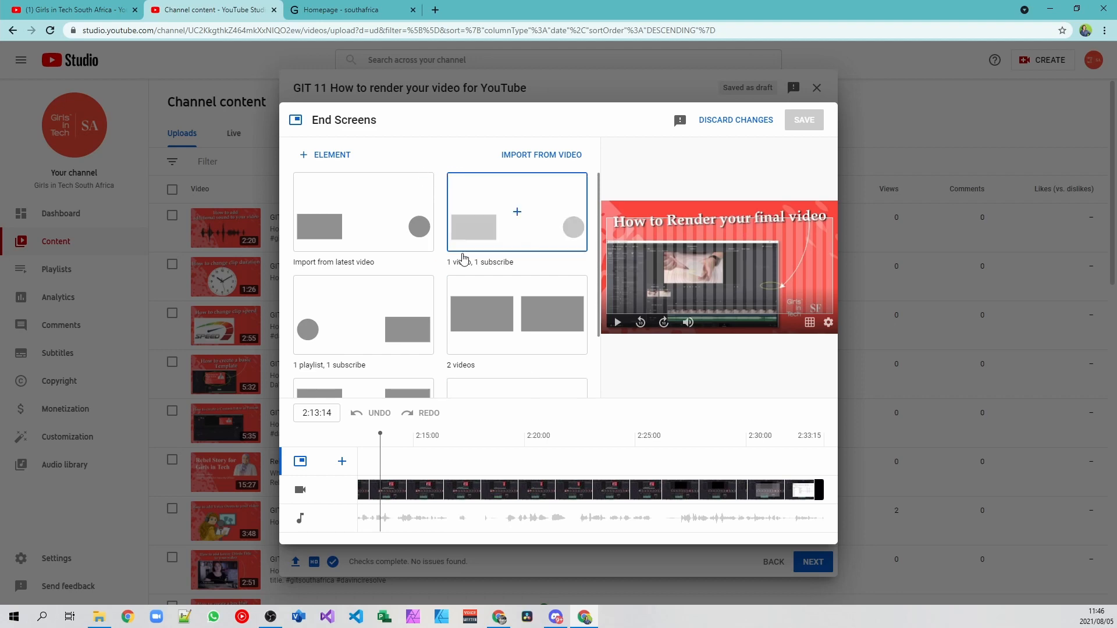
left_click(370, 220)
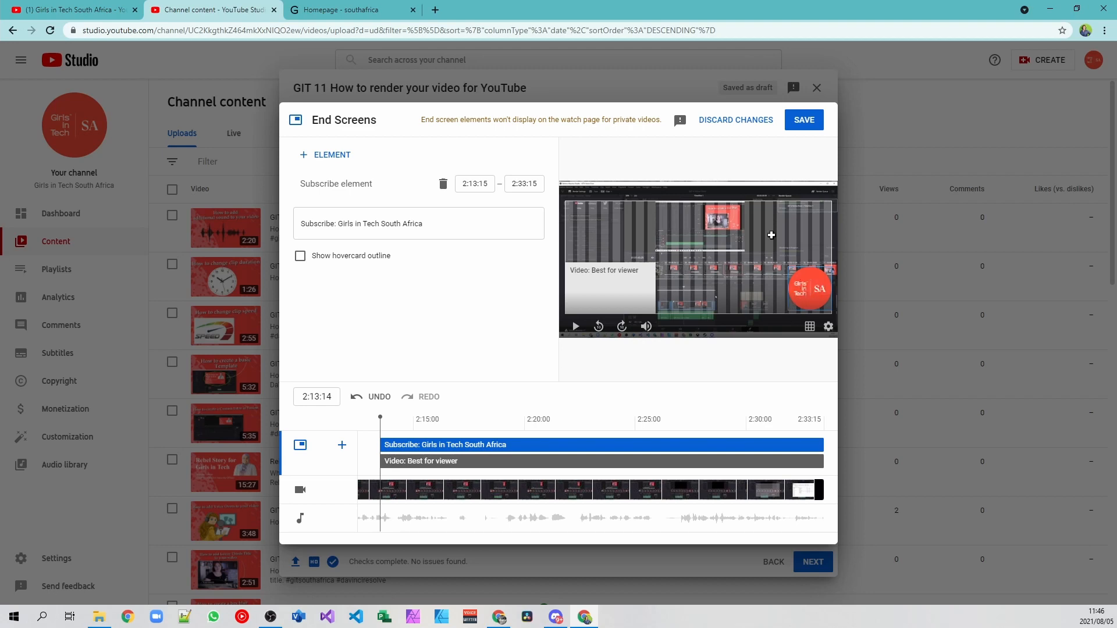
left_click(803, 121)
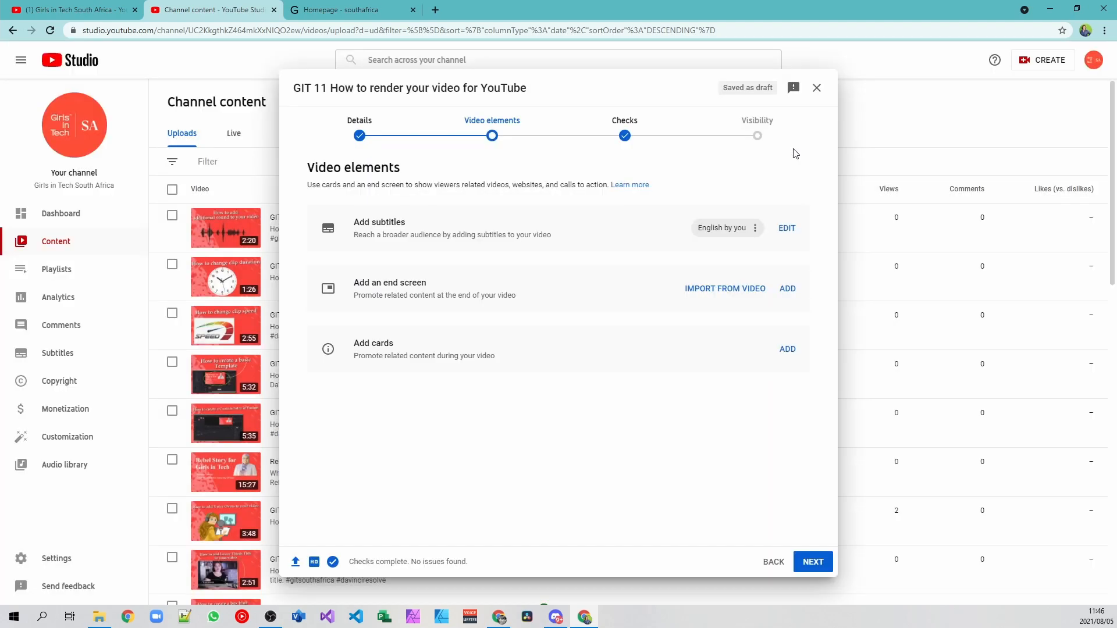
Proceed past the copyright checks to the visibility settings and select Public.
left_click(813, 562)
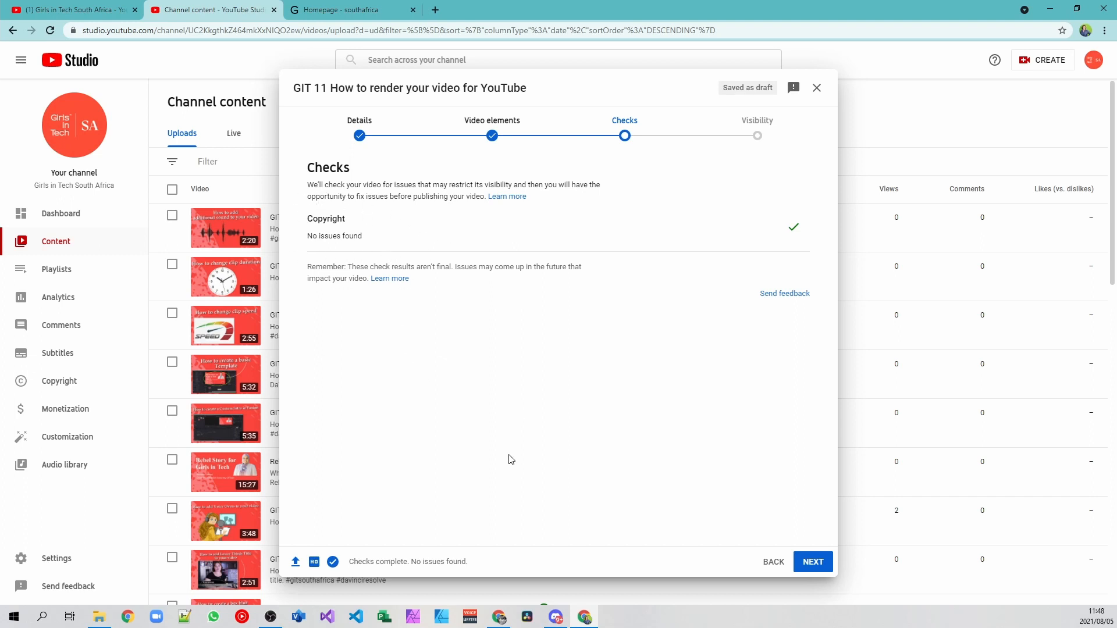
left_click(813, 562)
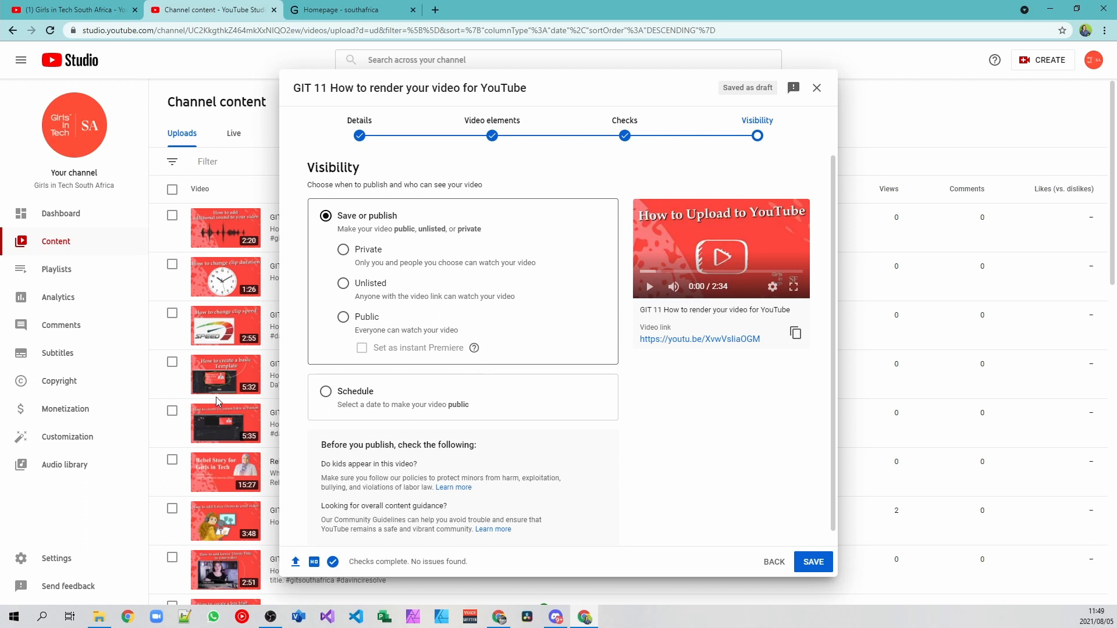
left_click(342, 319)
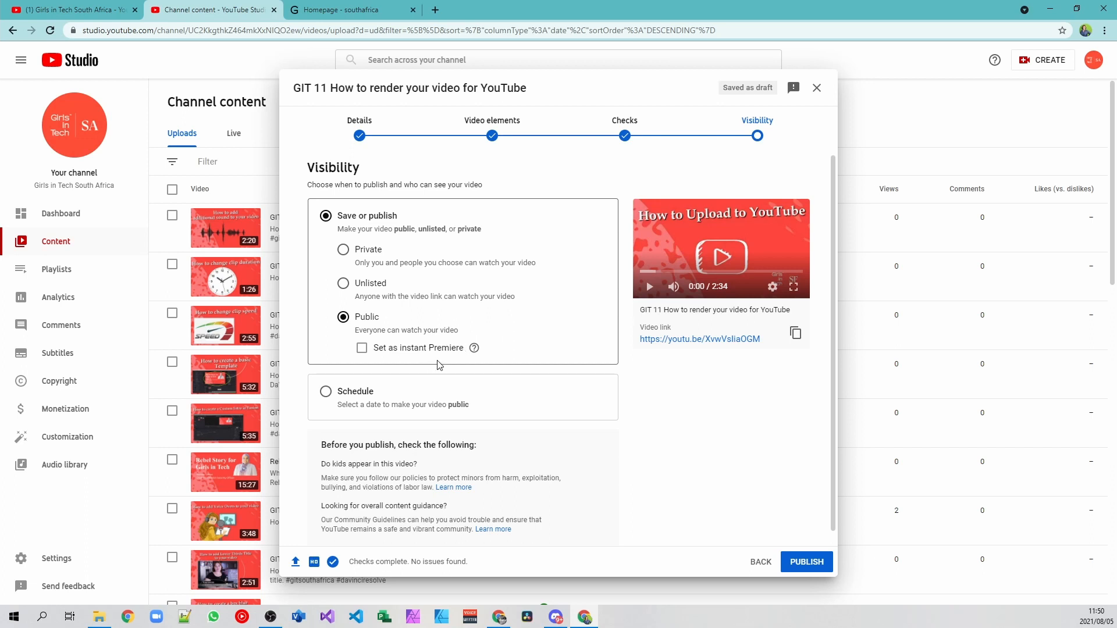
mouse_move(475, 352)
Schedule the video to go public on Aug 23, 2021 at 9:00 AM.
left_click(327, 392)
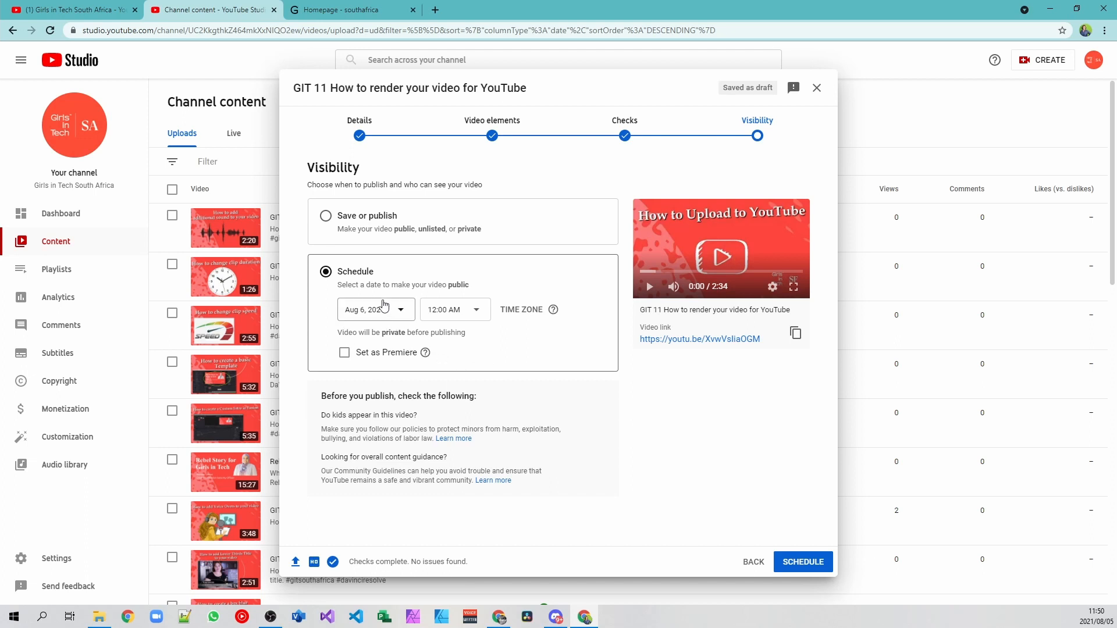
left_click(399, 314)
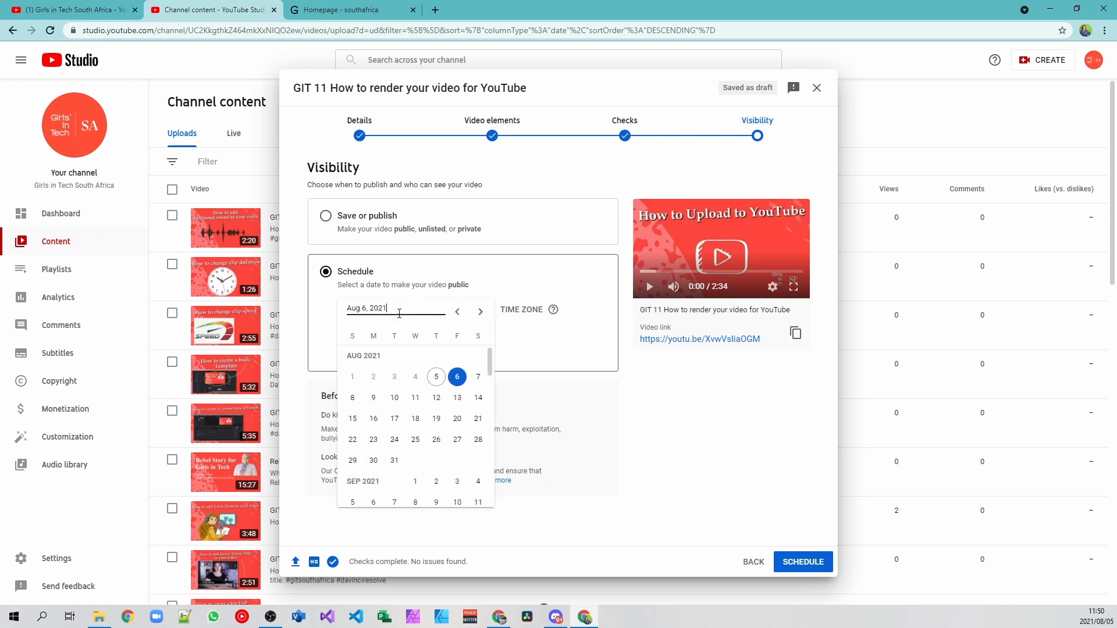
left_click(370, 439)
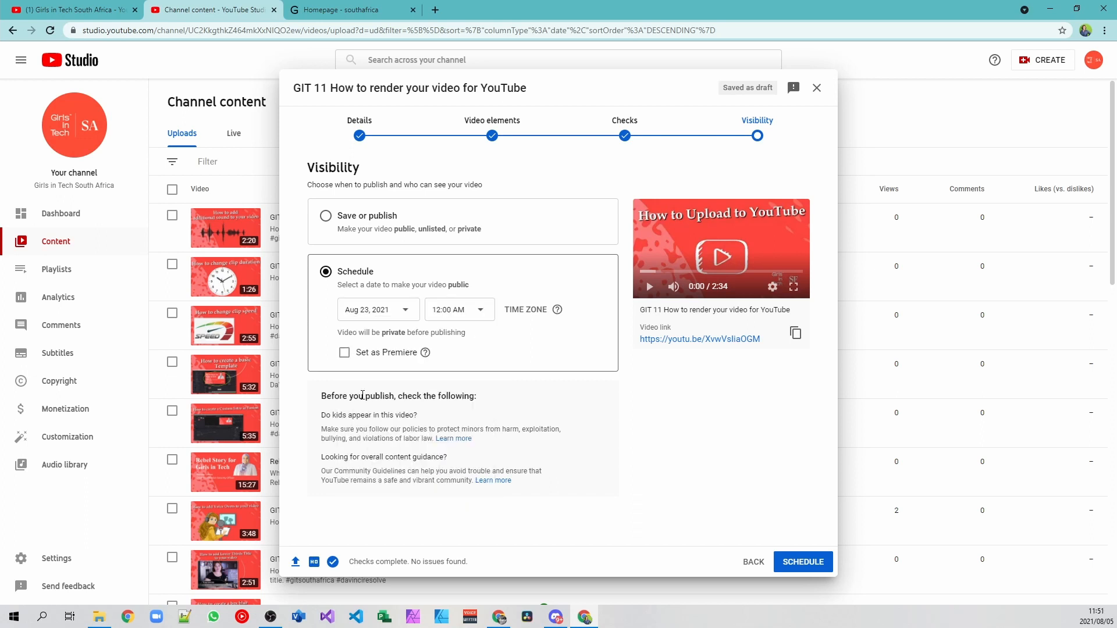
left_click(480, 310)
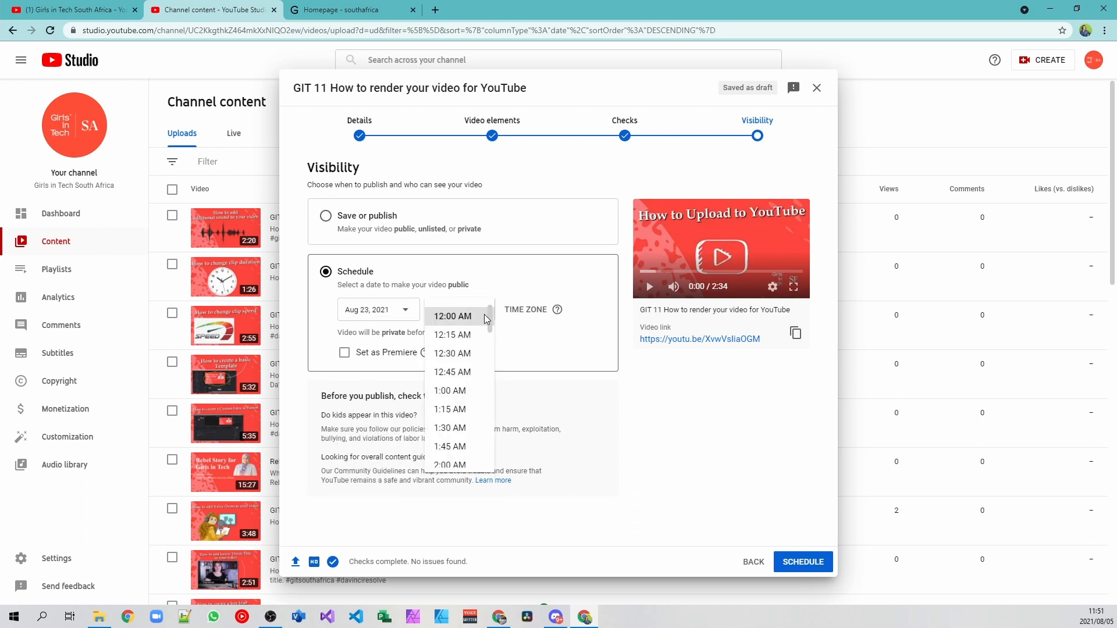
left_click_drag(488, 316, 488, 370)
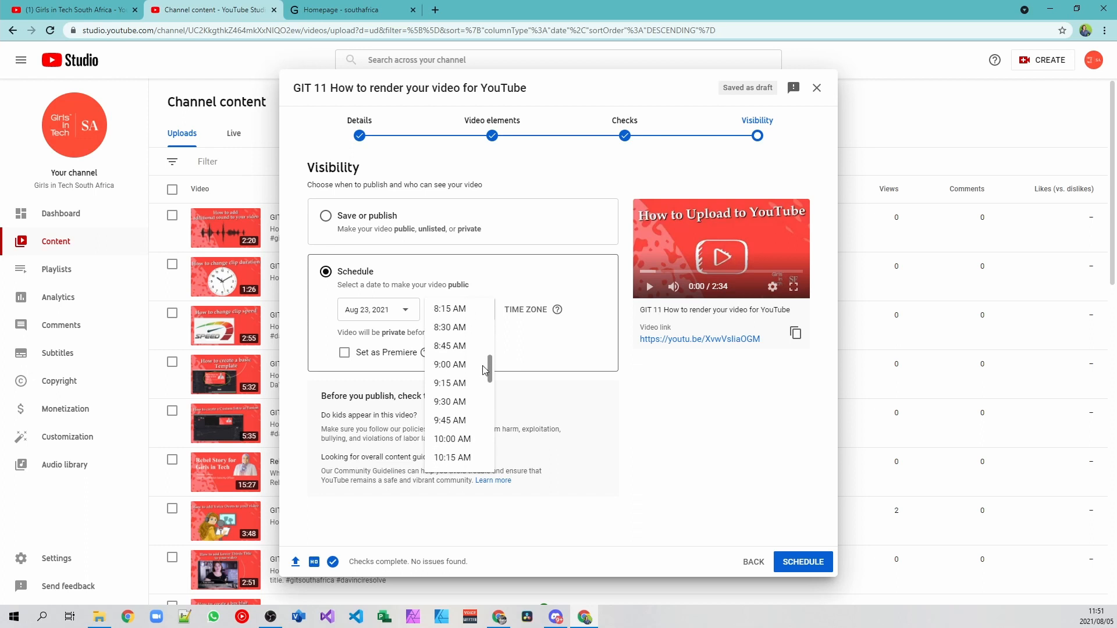
left_click(451, 364)
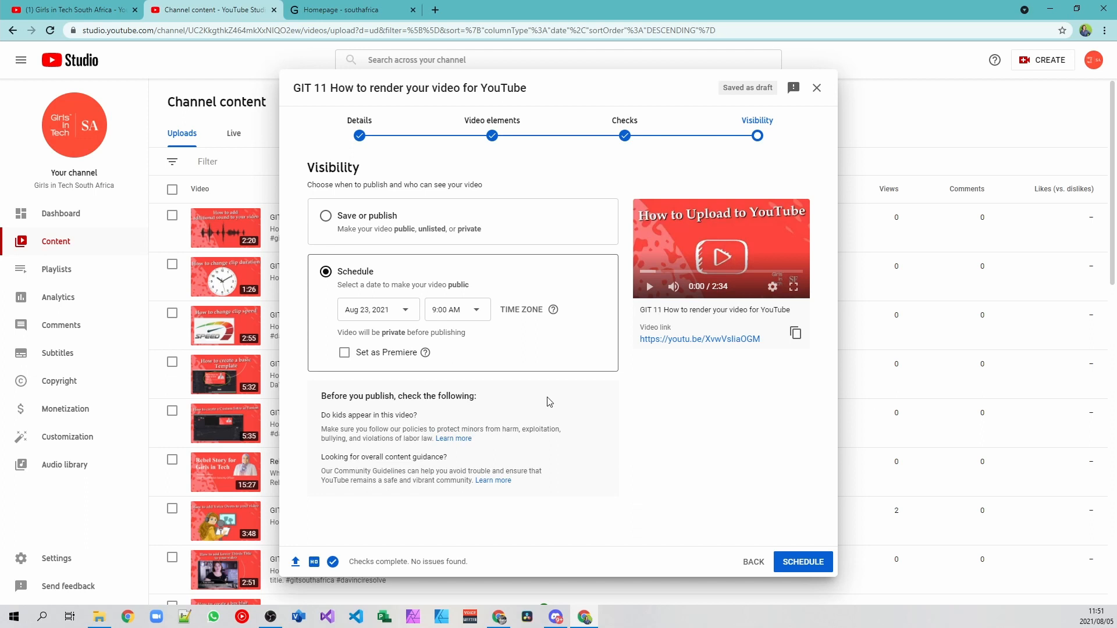
mouse_move(554, 313)
left_click(807, 565)
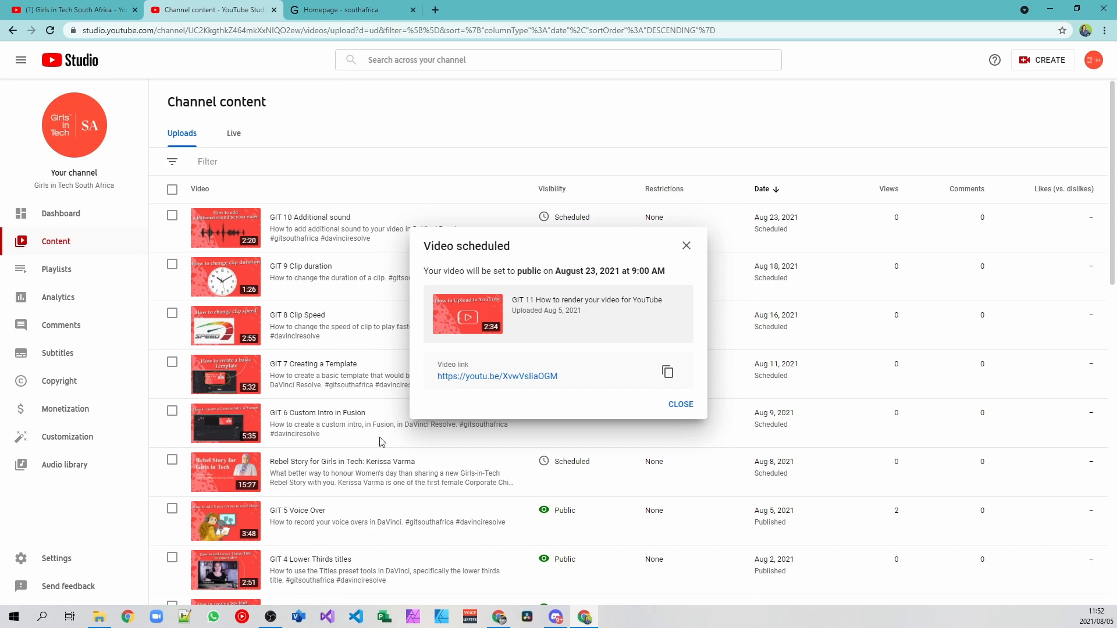
Copy the scheduled video's link and close the confirmation.
left_click_drag(424, 271, 609, 270)
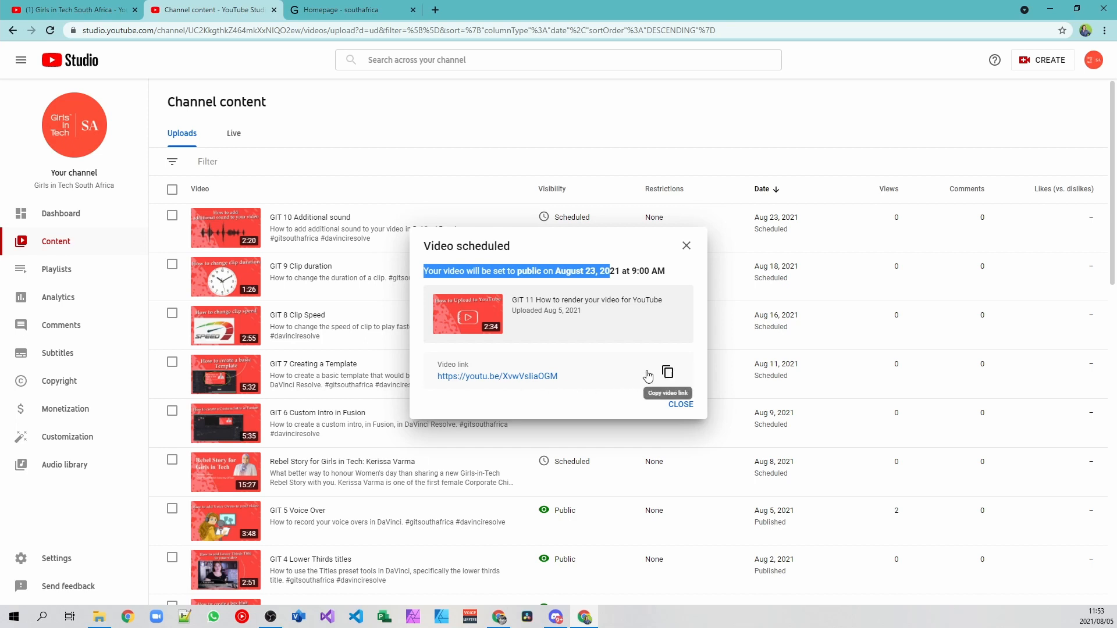
left_click(669, 374)
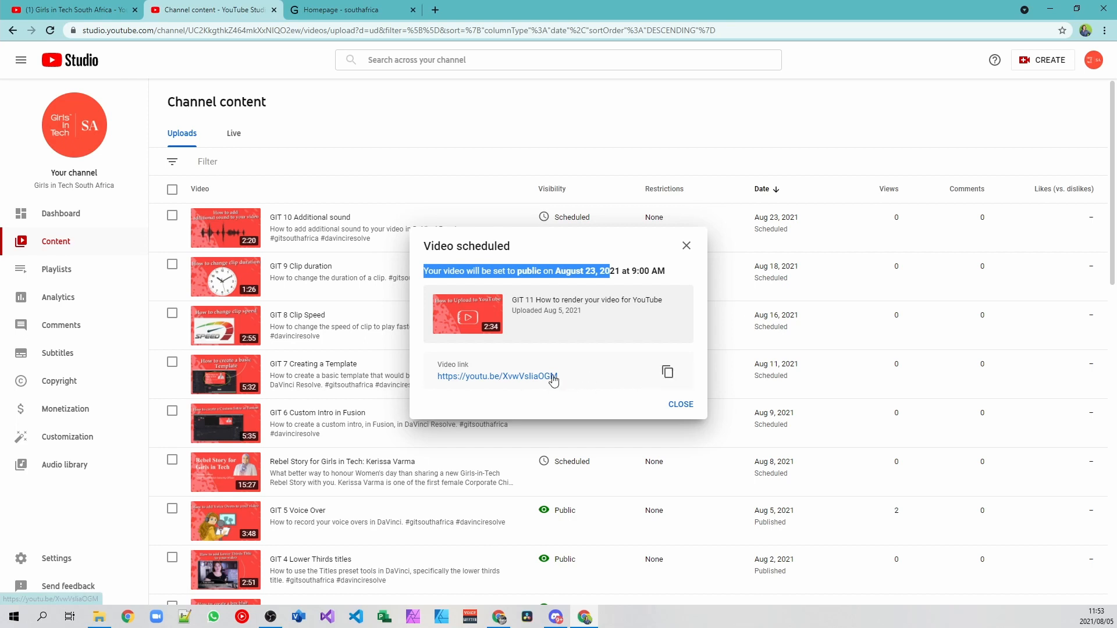
left_click(682, 406)
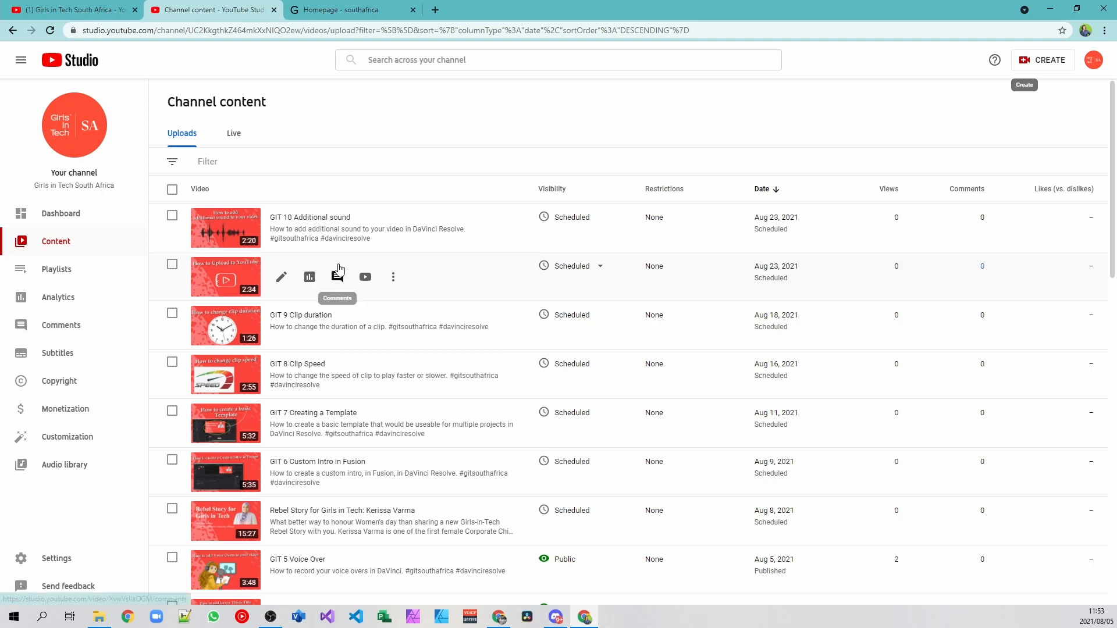
Examine the channel's uploads list for each video's visibility status and publishing date.
scroll(343, 262, "down", 7)
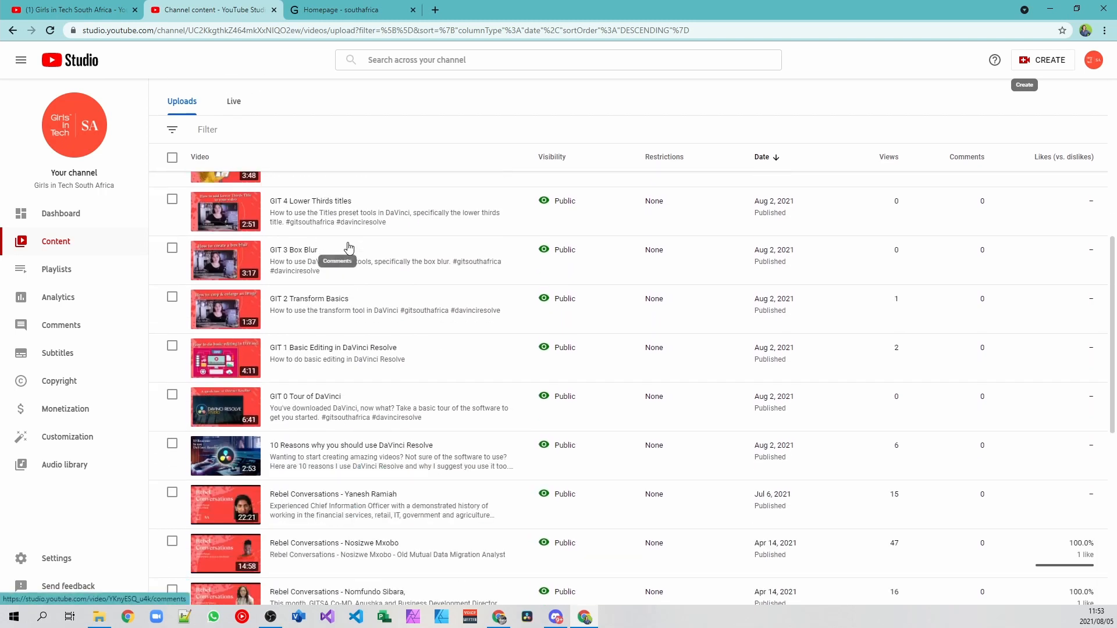
scroll(349, 248, "down", 2)
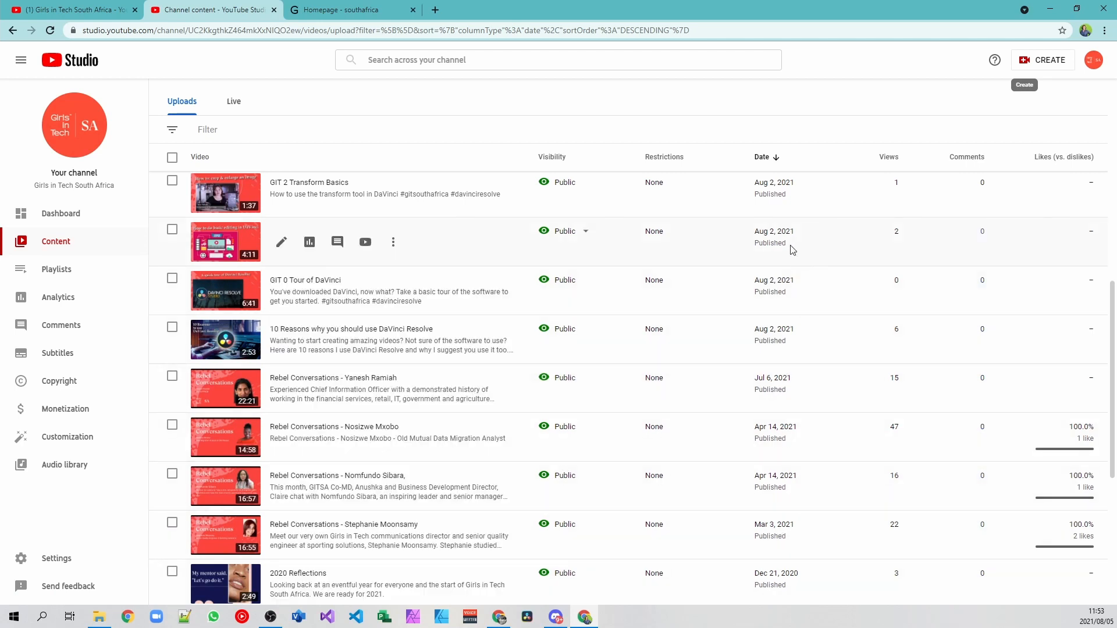
scroll(782, 329, "up", 1)
scroll(775, 337, "up", 5)
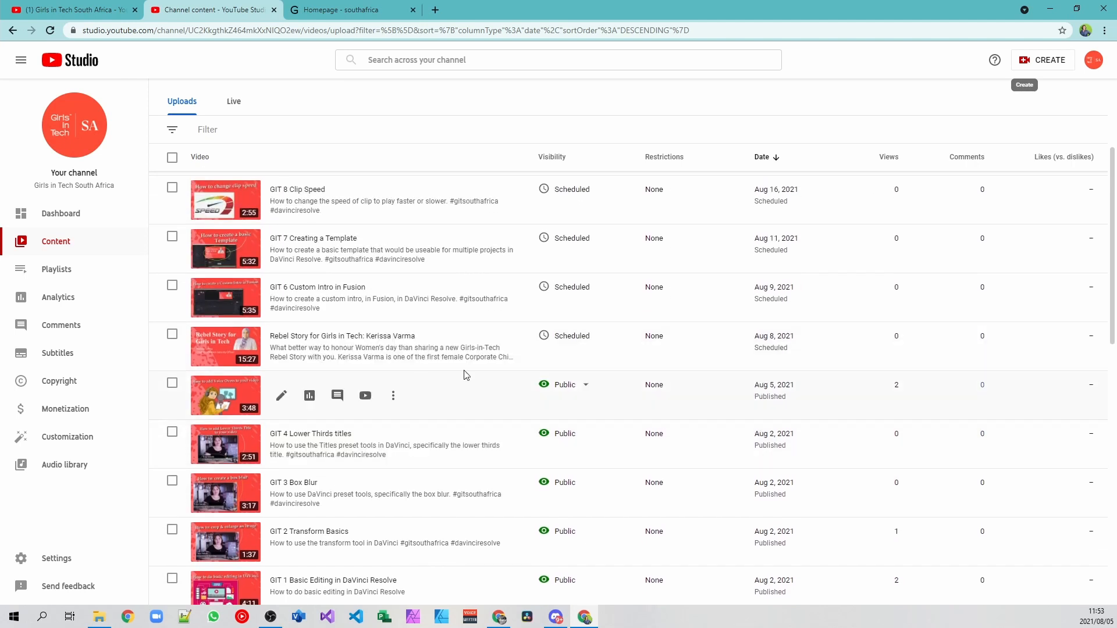
mouse_move(544, 355)
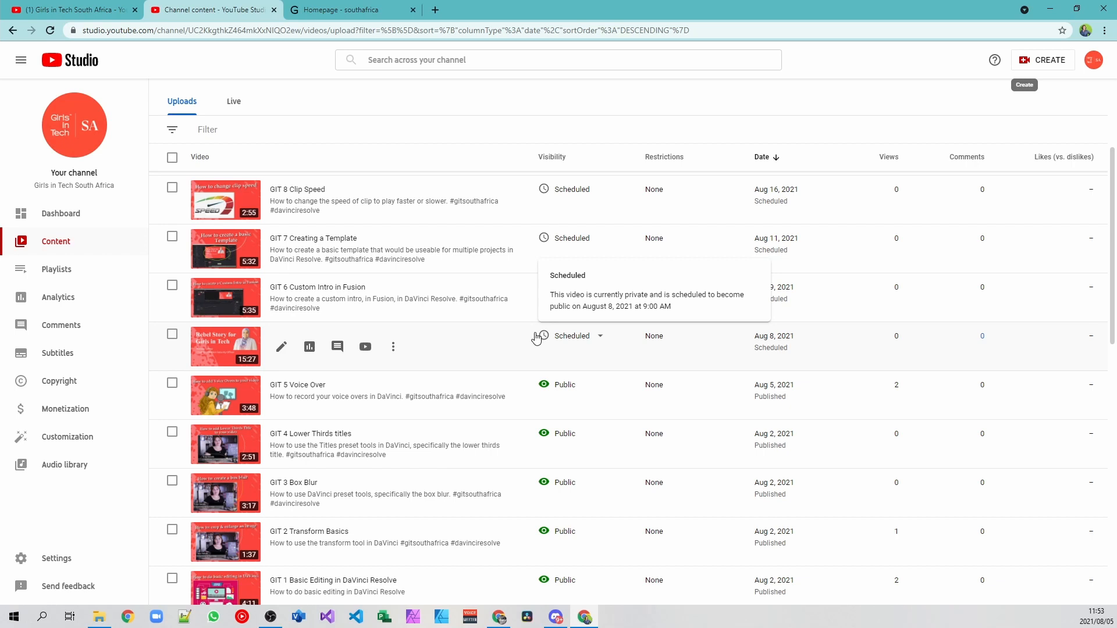
scroll(535, 339, "up", 4)
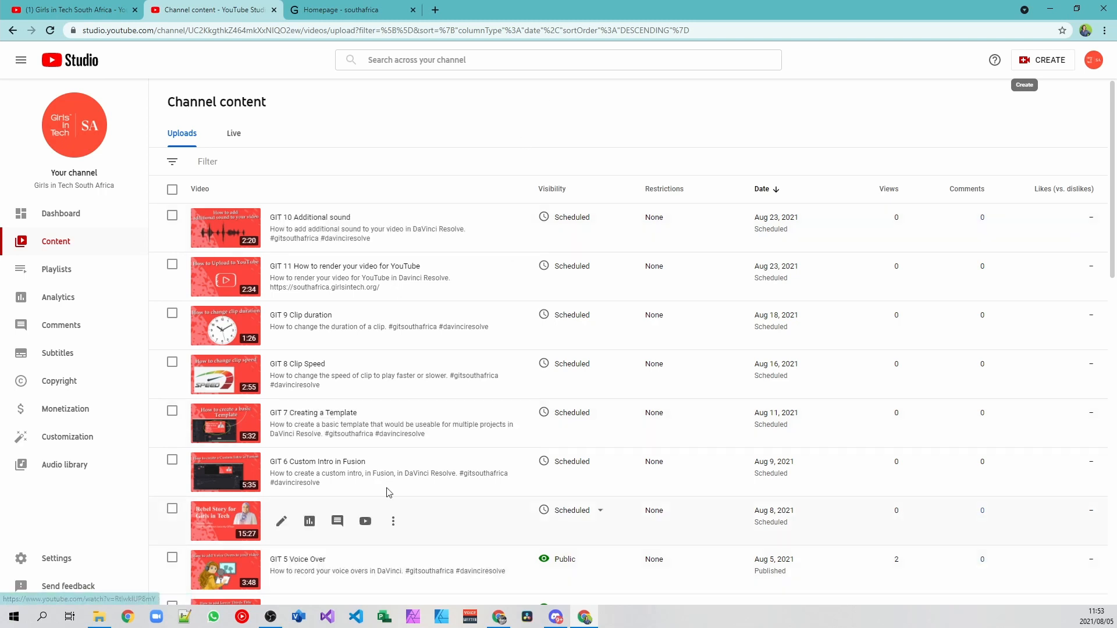
scroll(457, 435, "down", 2)
scroll(506, 489, "down", 2)
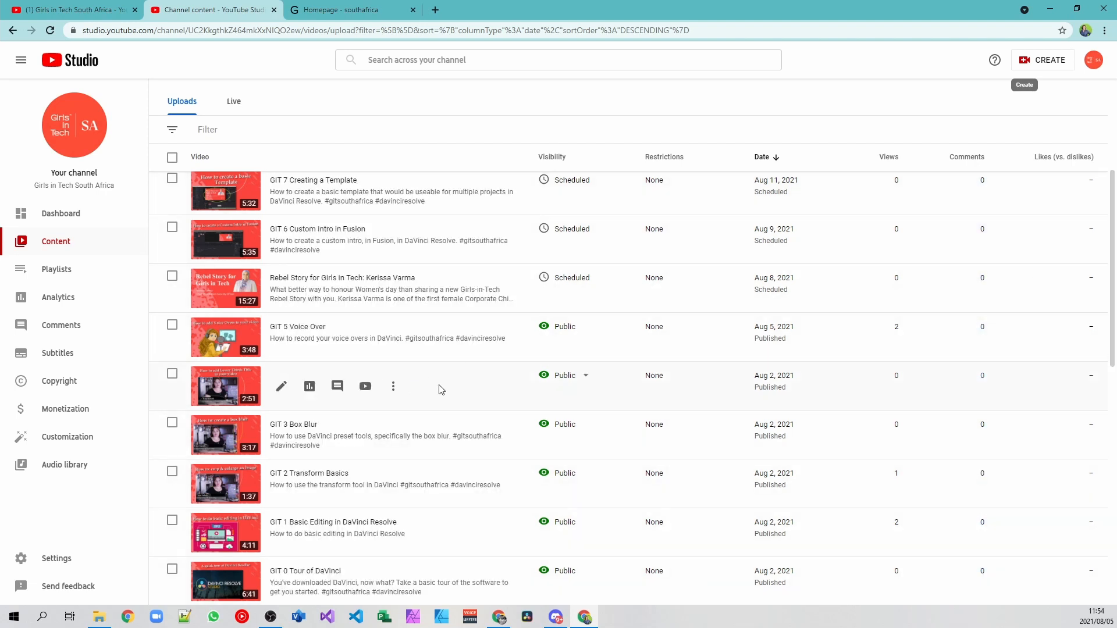
View the editable title and description of the GIT 11 video, and close them without making changes.
scroll(439, 389, "up", 3)
scroll(438, 390, "up", 2)
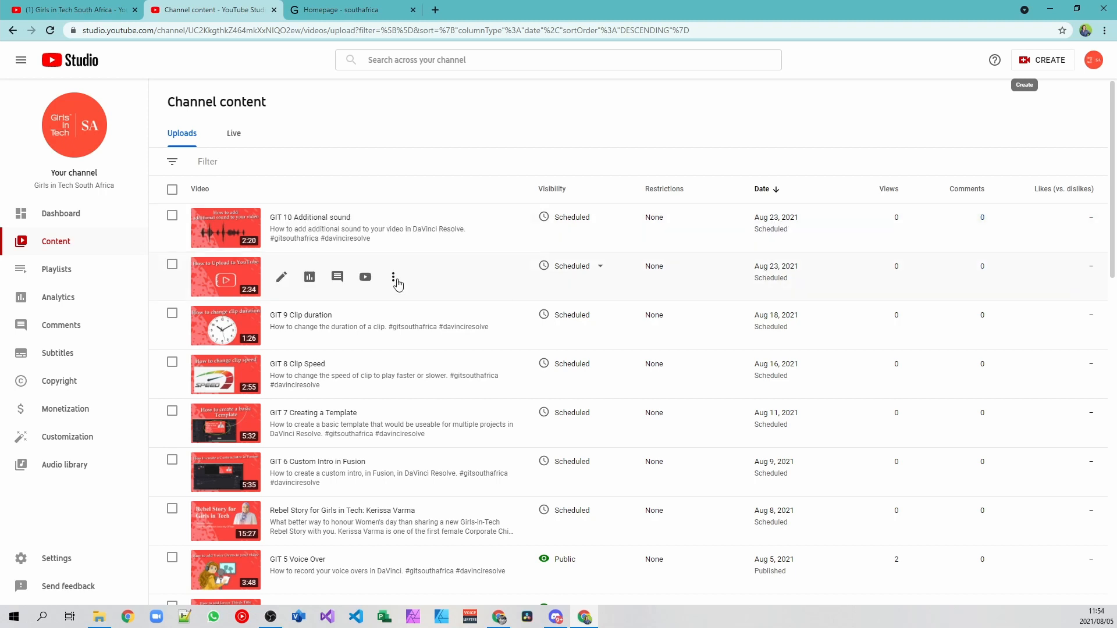
left_click(394, 278)
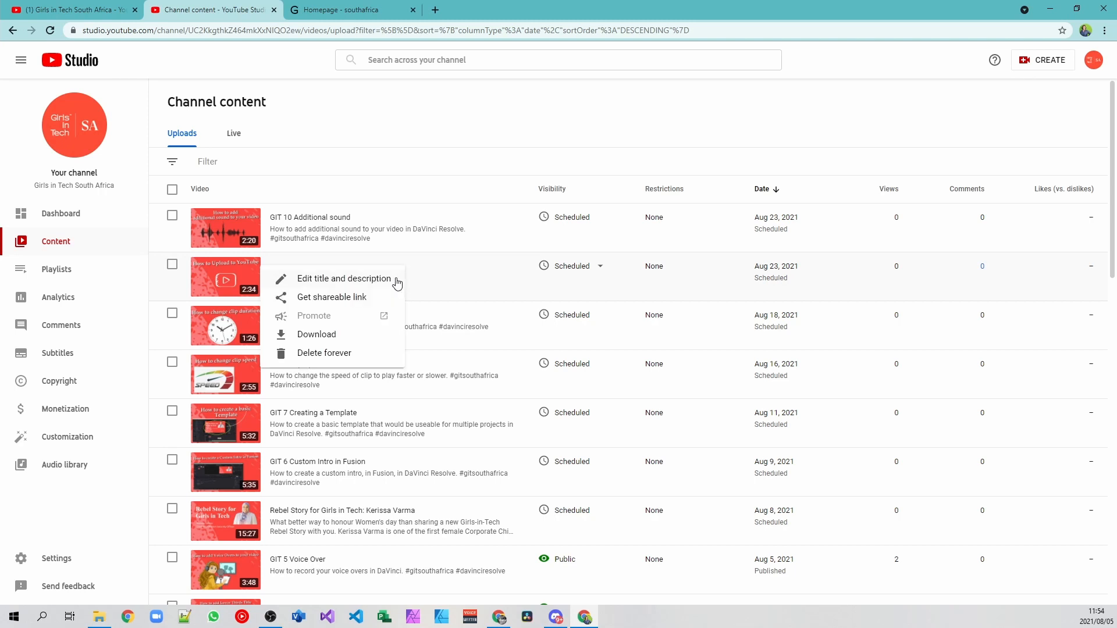
left_click(345, 285)
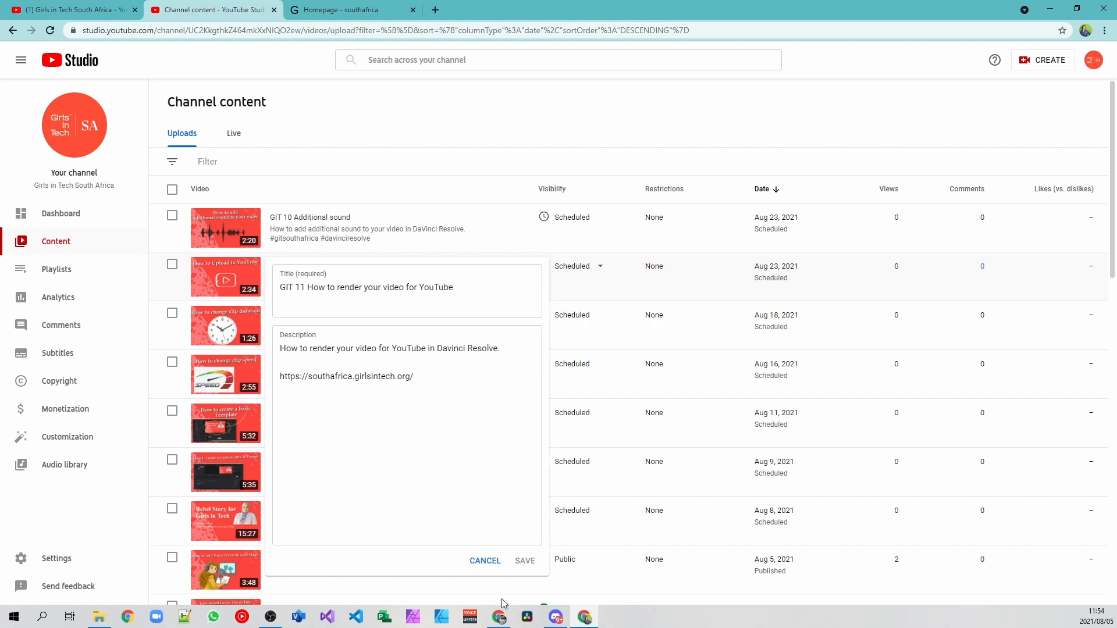
left_click(484, 561)
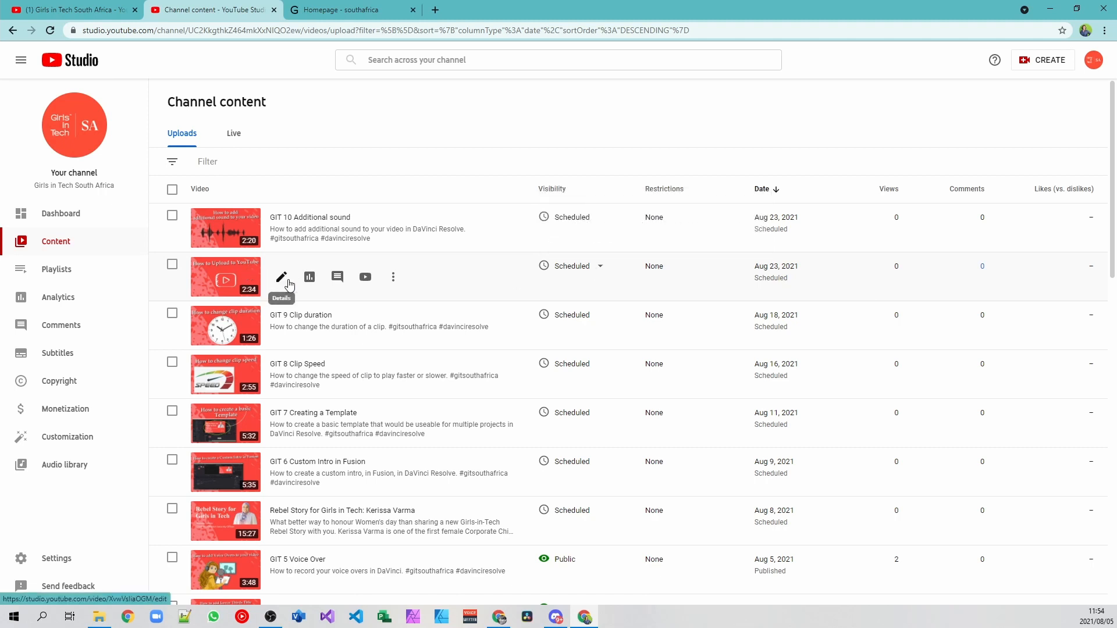
Reschedule the GIT 11 video for Aug 26, 2021 and reload the channel content list.
left_click(601, 269)
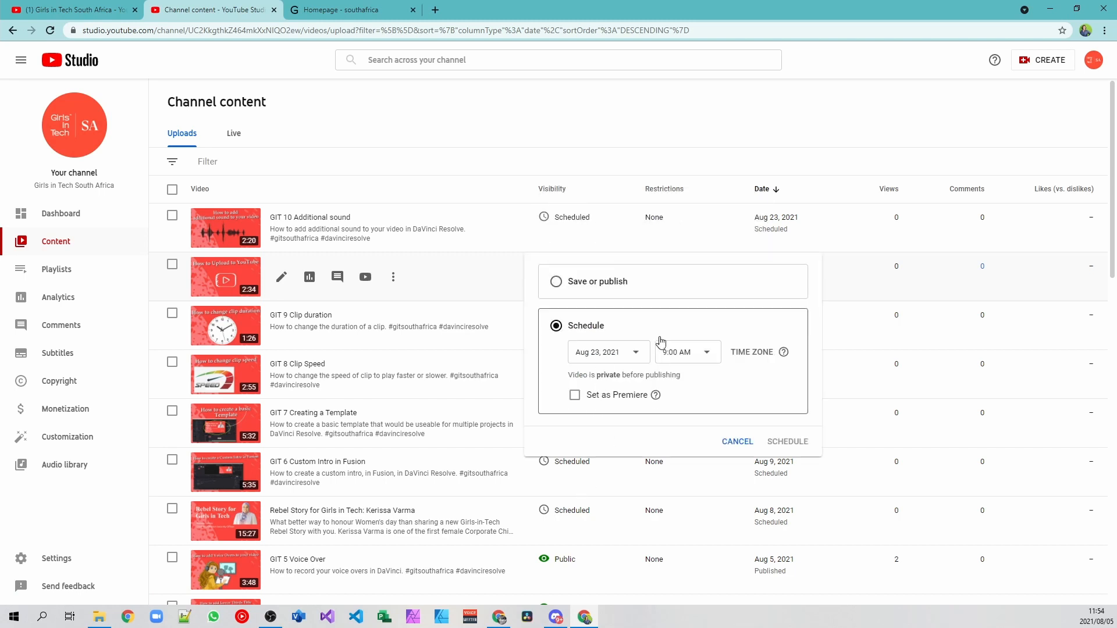
left_click(630, 359)
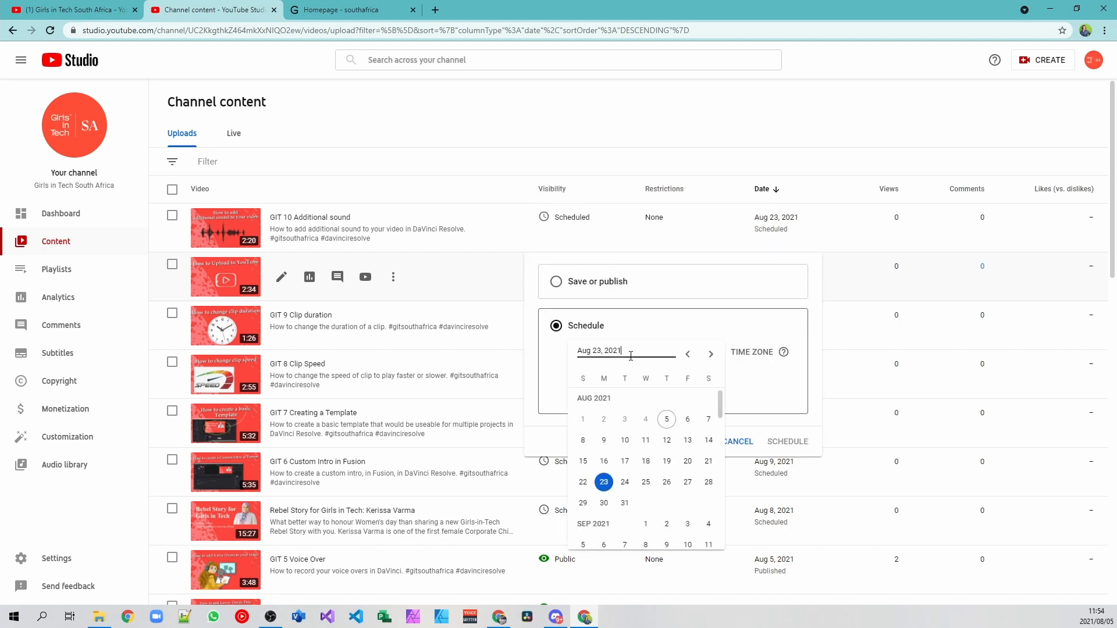
left_click(667, 483)
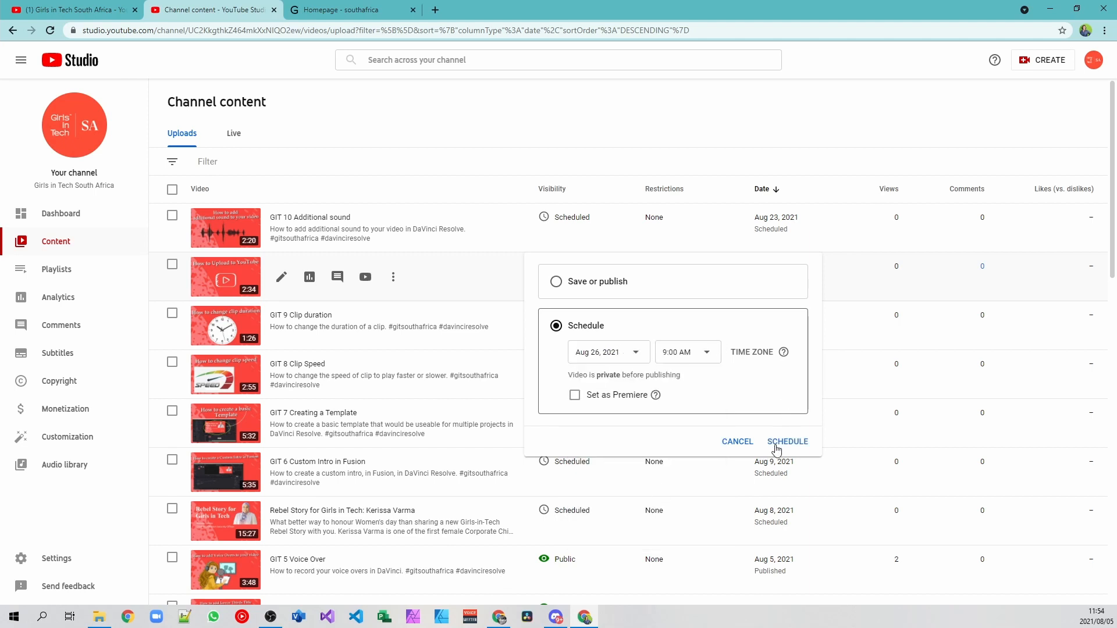
left_click(803, 446)
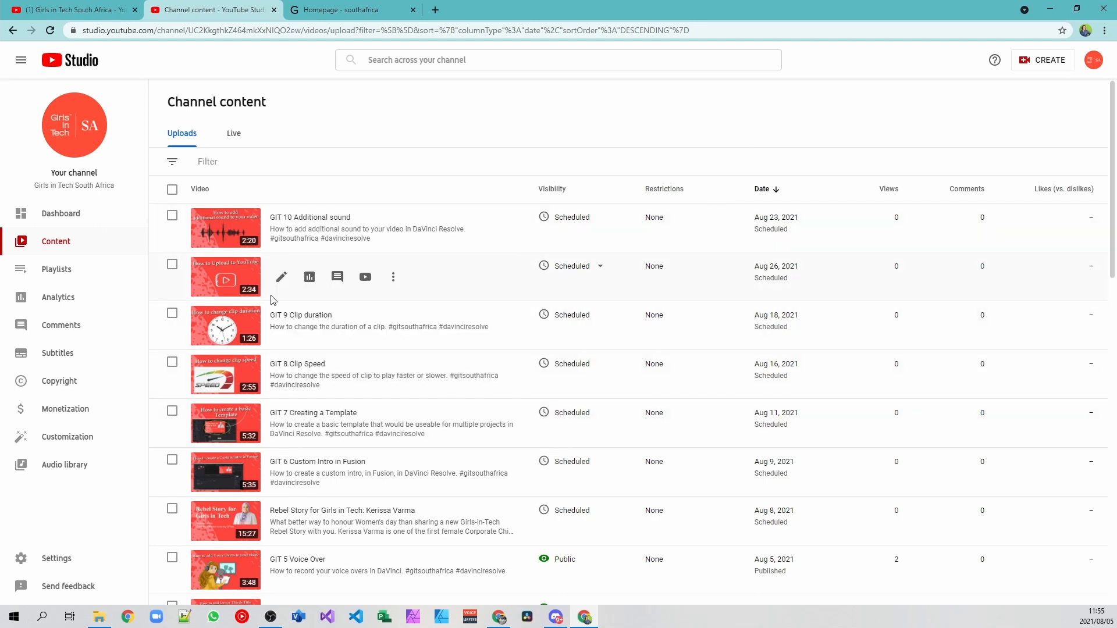
left_click(49, 32)
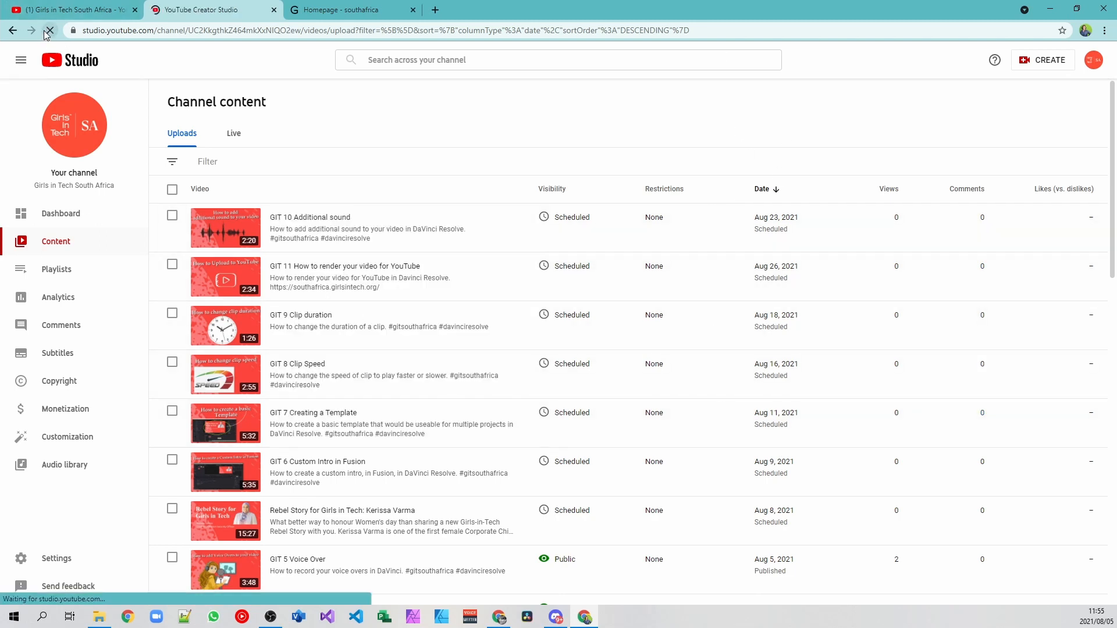